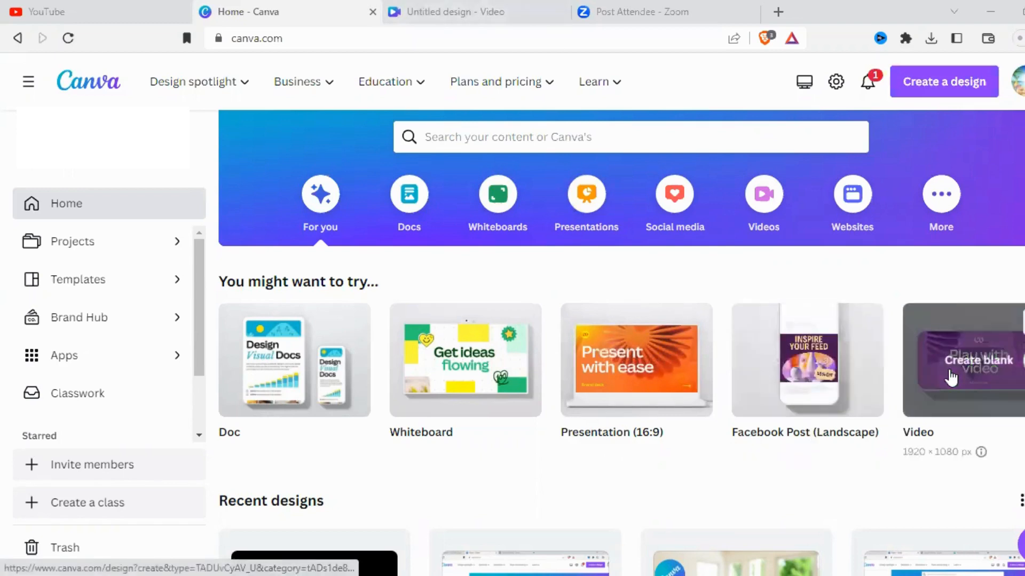
Switch to the untitled video design and search its elements for "jungle background", showing only graphics.
click(455, 8)
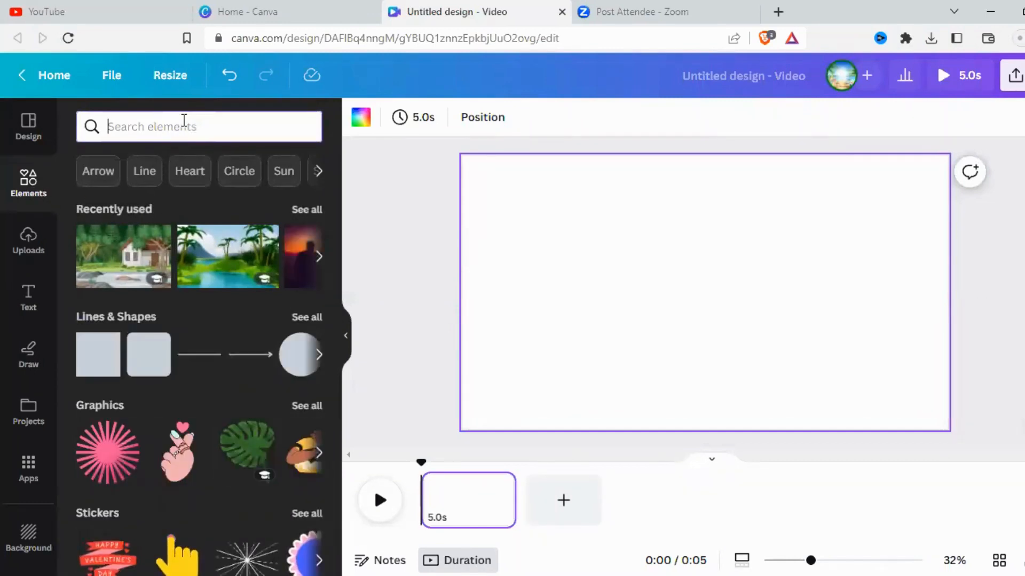
text(JUNG)
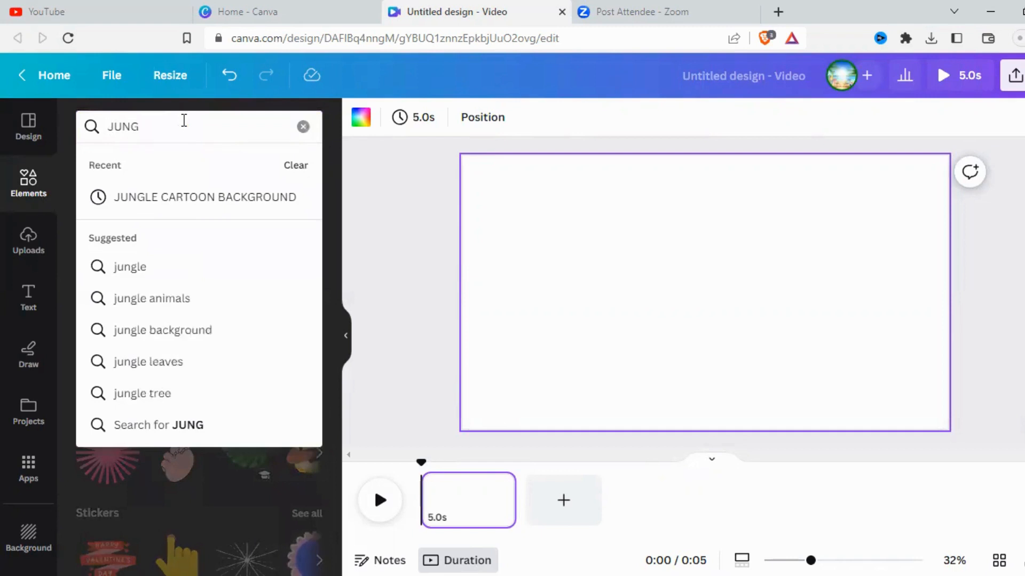
click(217, 335)
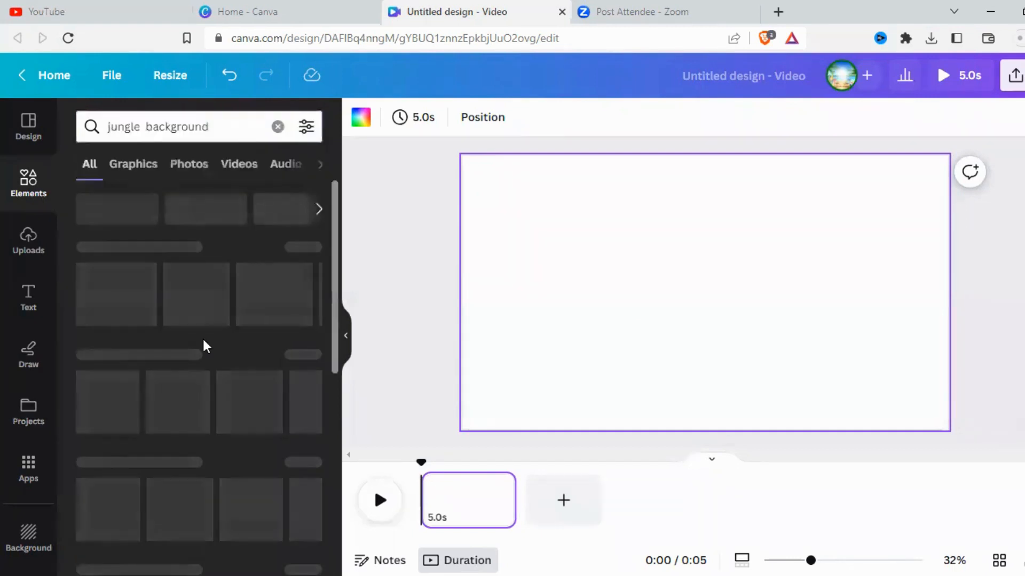
click(135, 165)
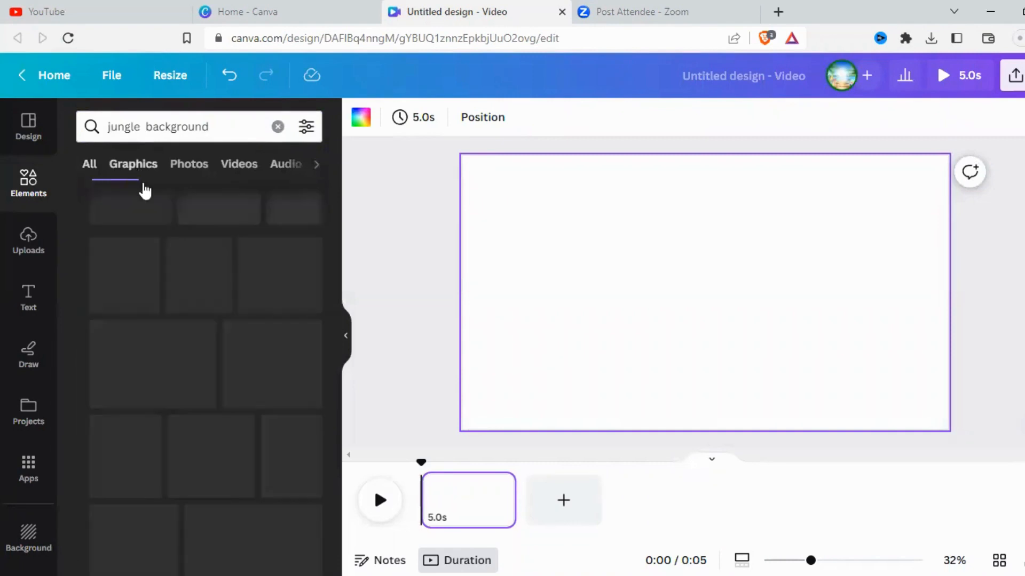
Add the green jungle clearing graphic with hanging vines to the blank first page and set it as the page background.
scroll(195, 320, down, 10)
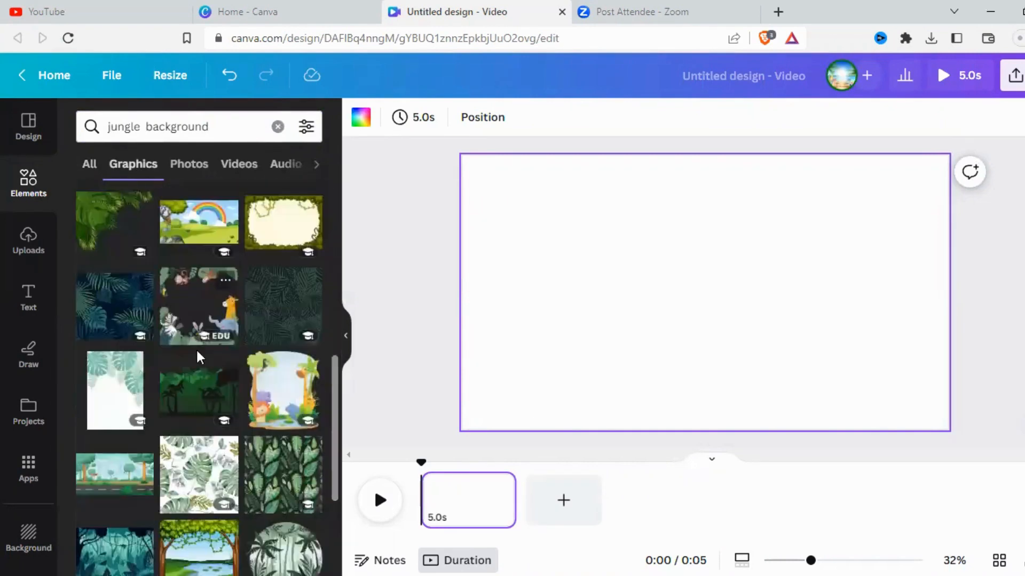
scroll(196, 347, up, 6)
scroll(196, 348, up, 1)
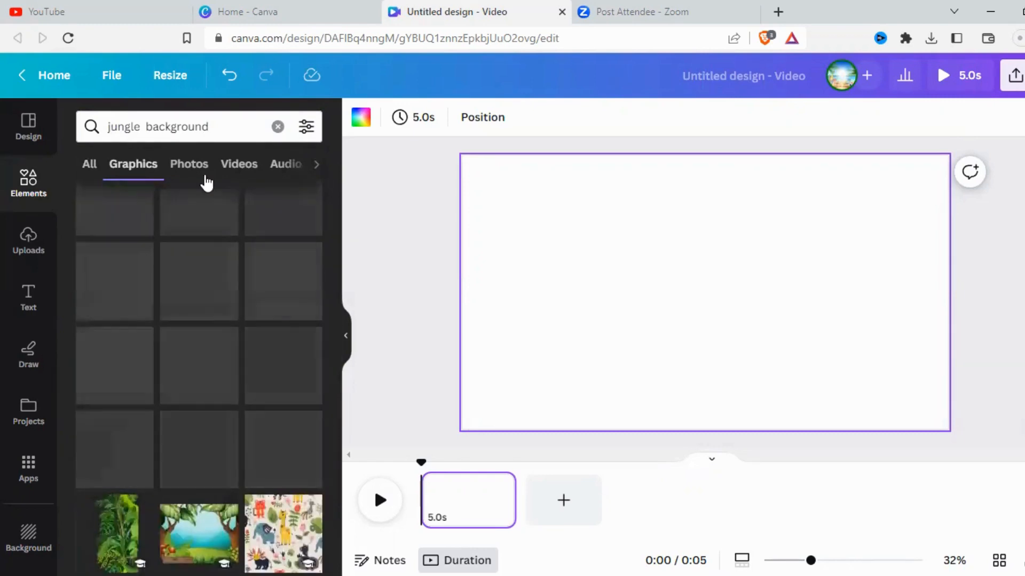
click(199, 171)
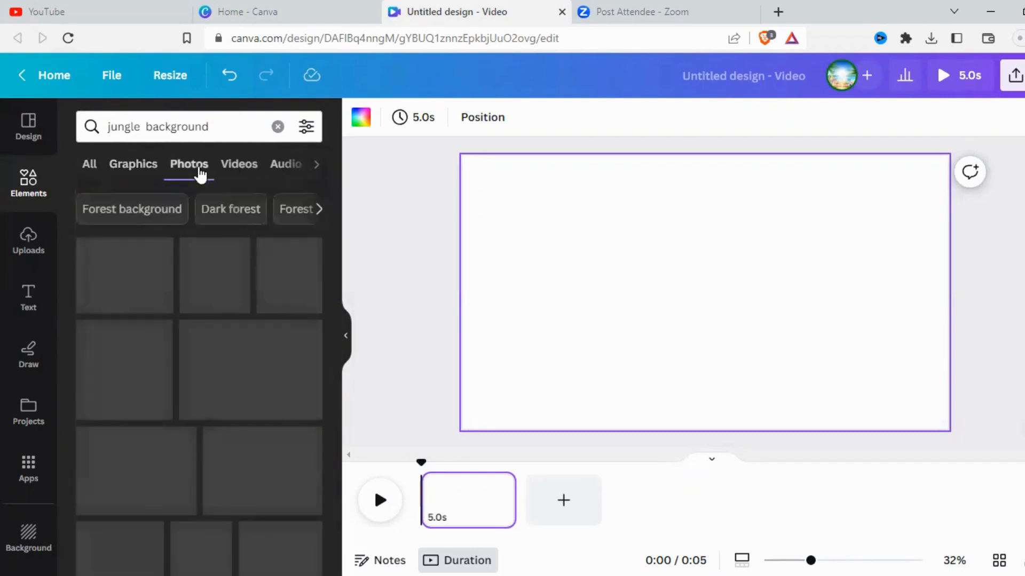
scroll(231, 360, down, 3)
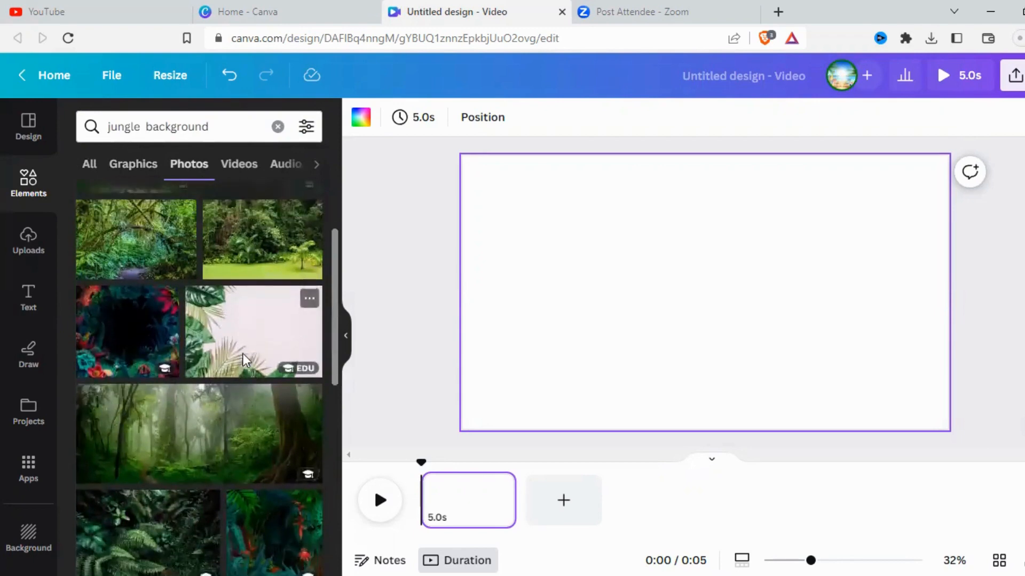
scroll(245, 362, up, 3)
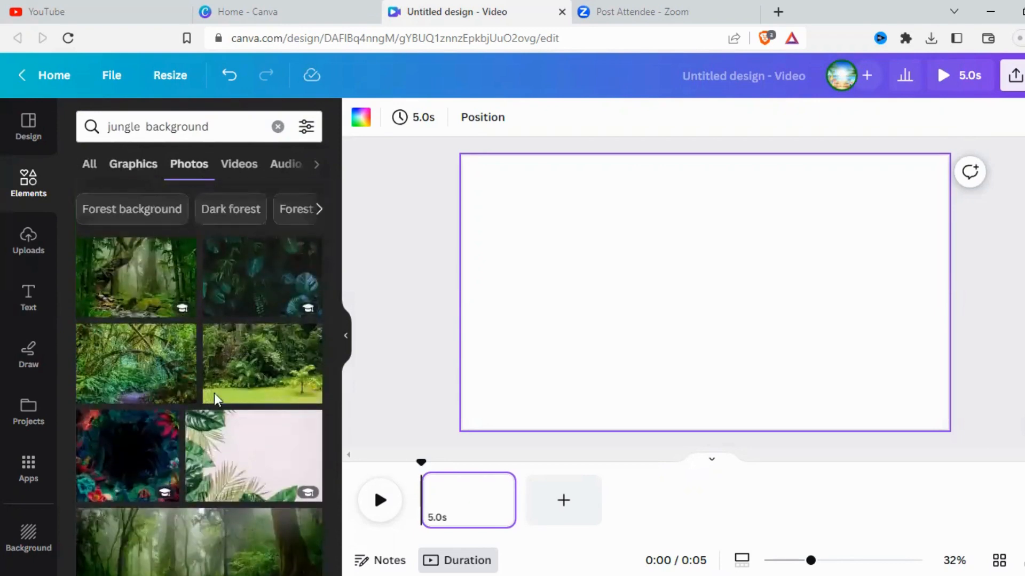
click(134, 164)
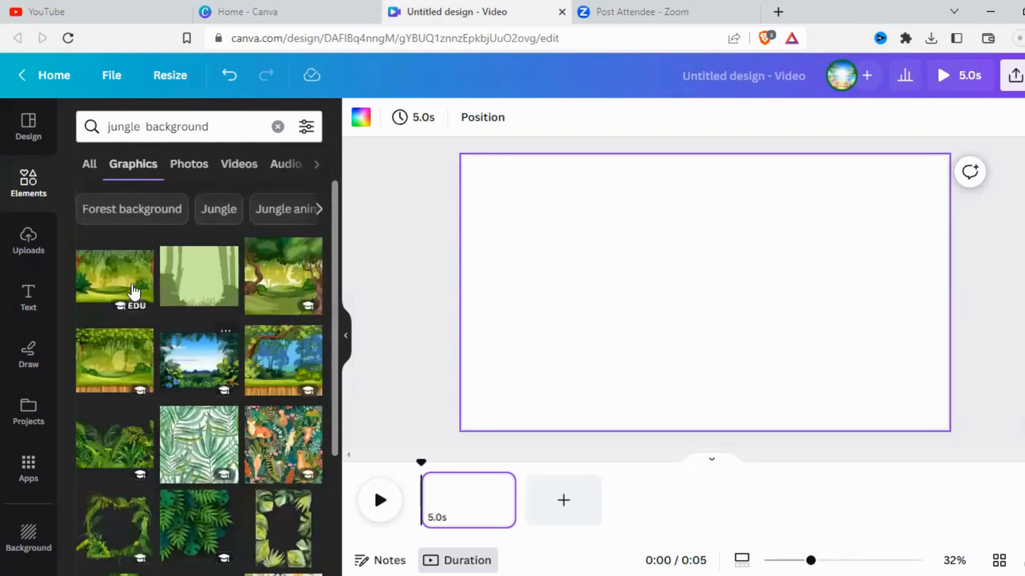
right_click(695, 296)
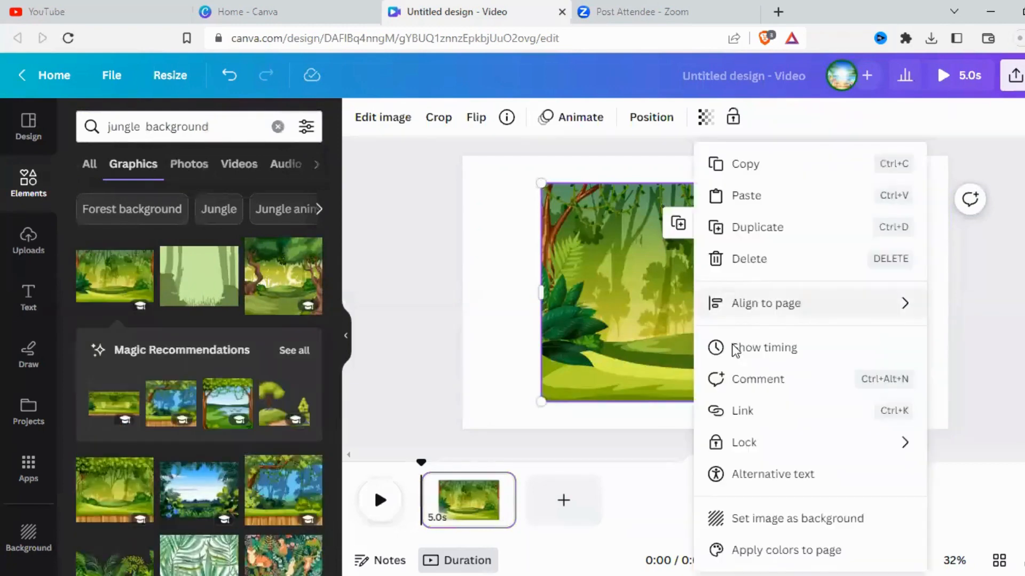
click(813, 526)
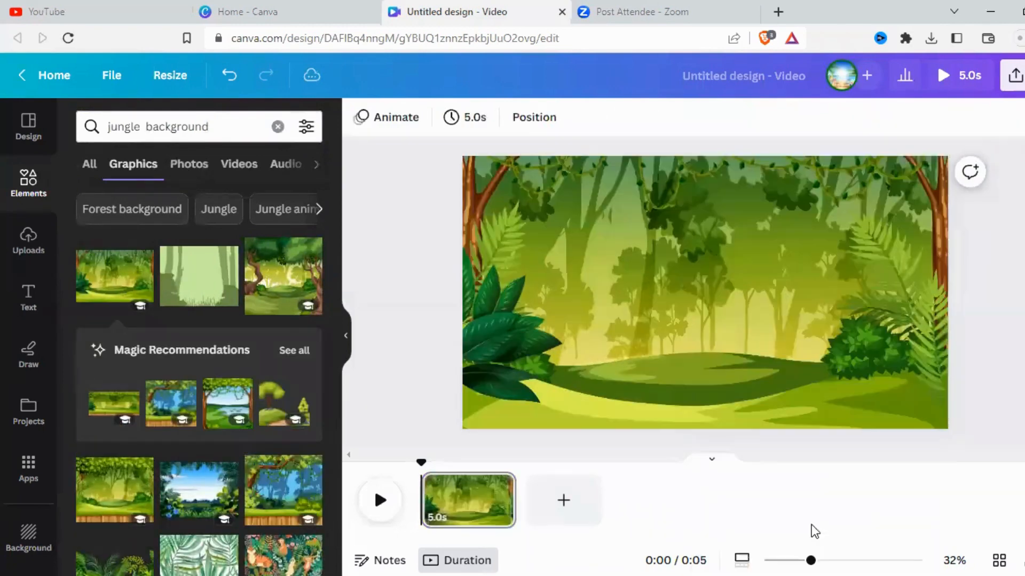
Add a second page and set the rainbow meadow graphic as its background.
click(563, 500)
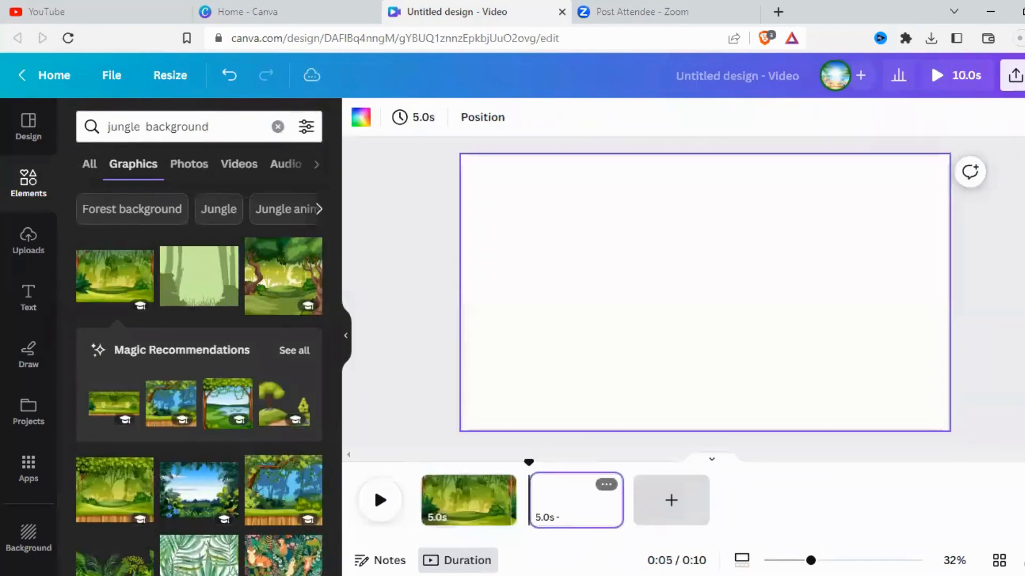
scroll(254, 335, down, 10)
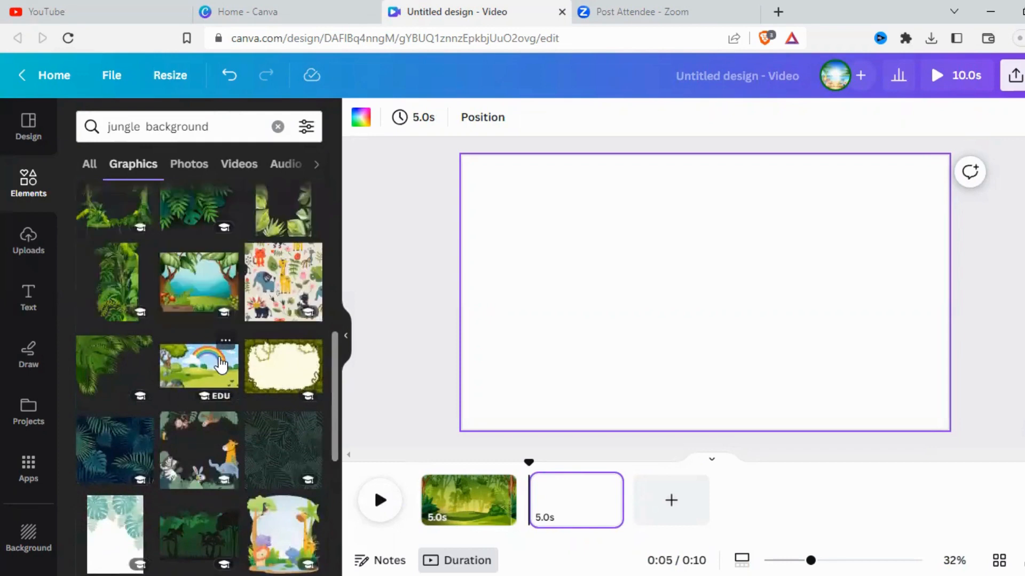
click(223, 350)
right_click(699, 335)
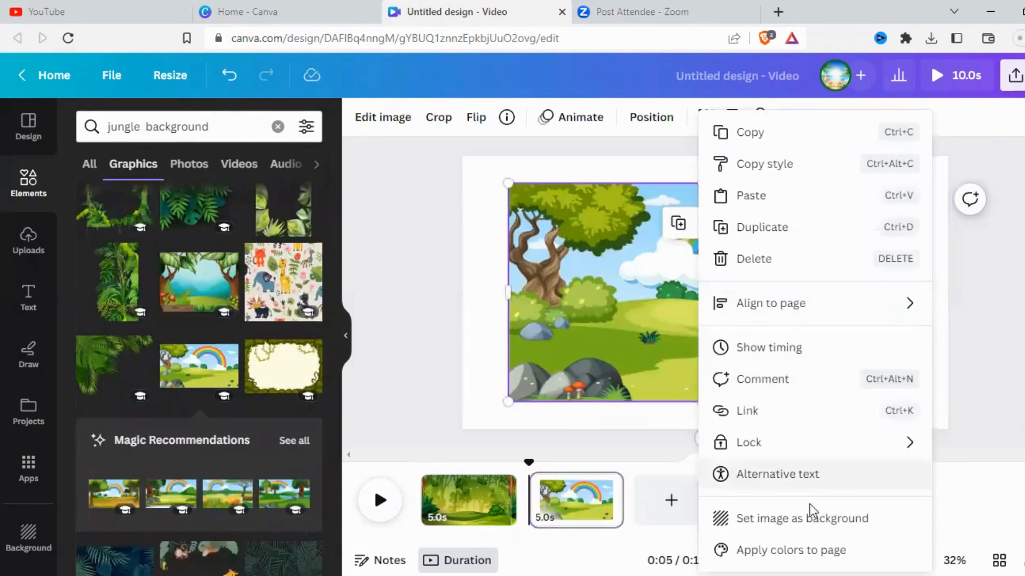
click(748, 519)
Return to the first jungle page and search the elements for "ANIMAL".
click(466, 504)
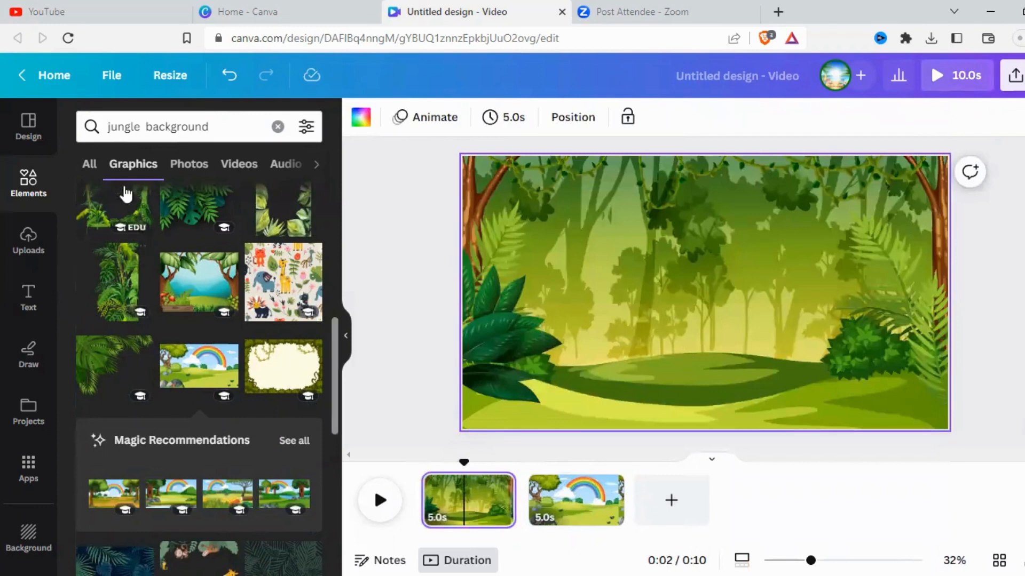
click(278, 127)
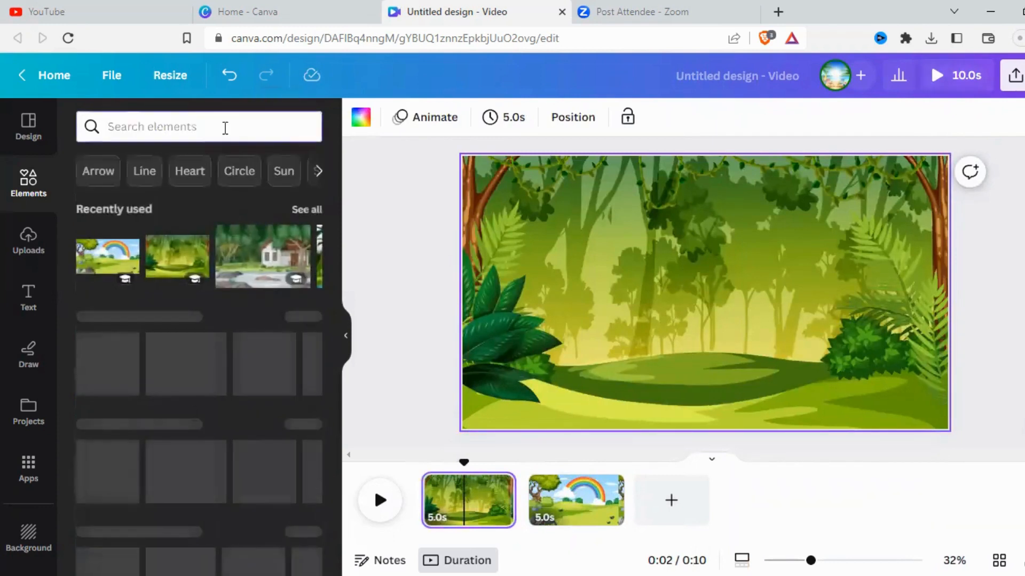
text(ELE)
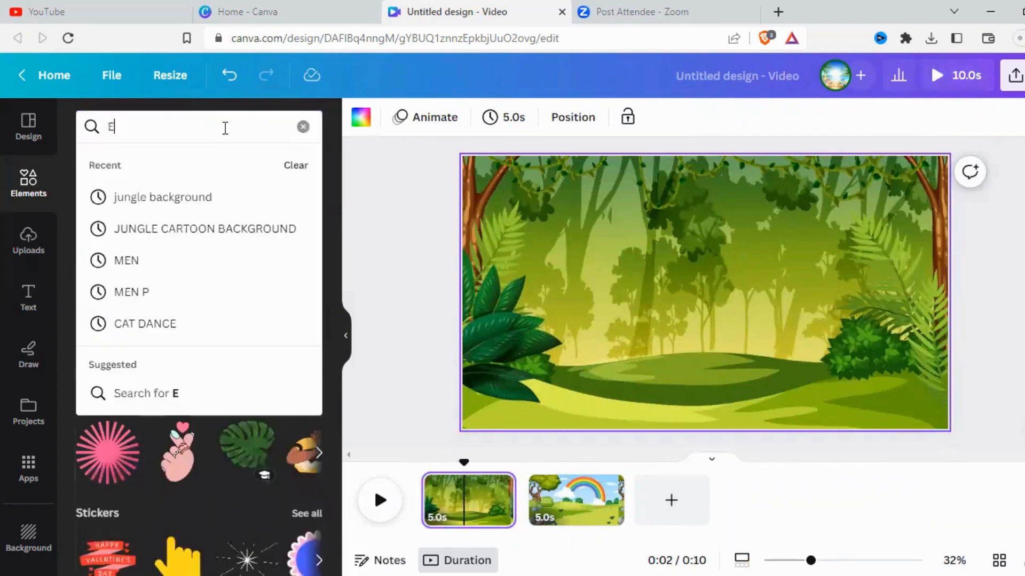
key(BackSpace)
key(BackSpace)
key(BackSpace)
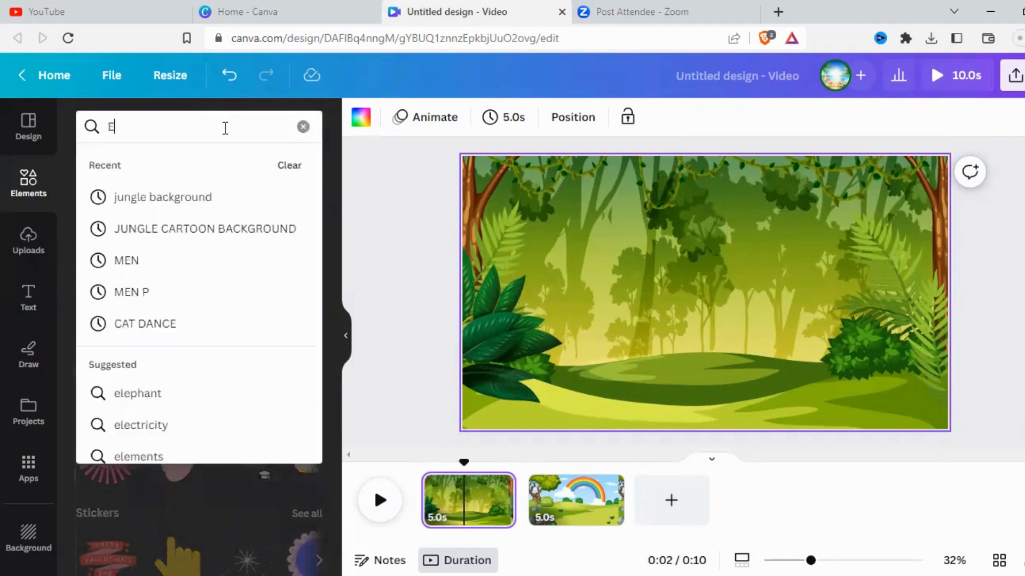
text(ANIMAL)
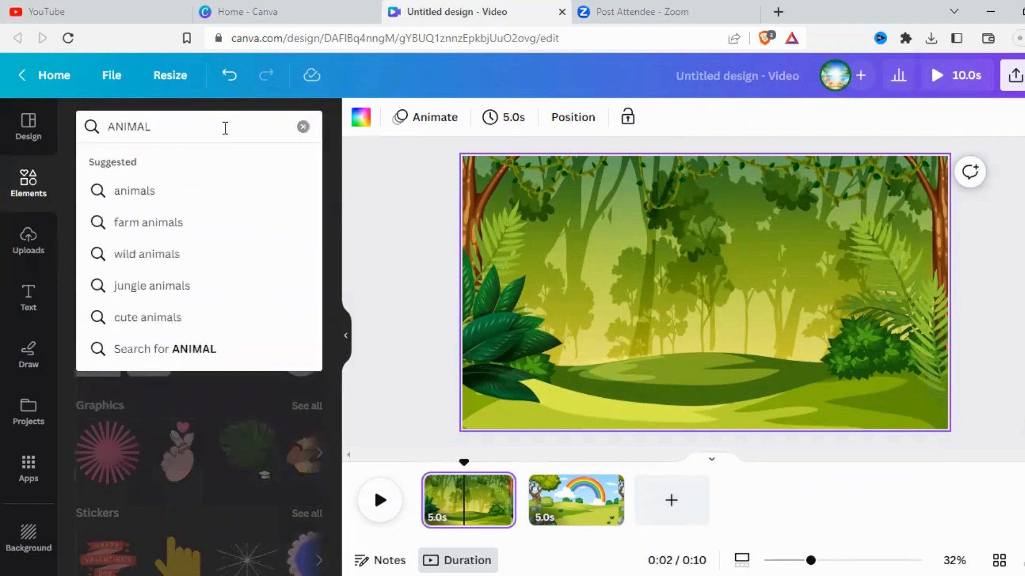
key(Return)
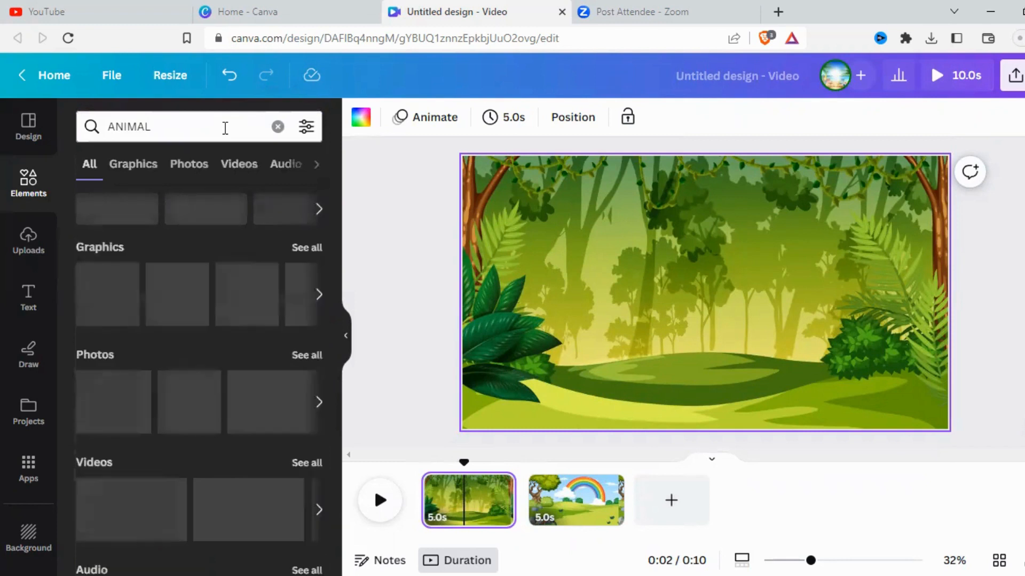
Filter the animal results to Animated elements and show only graphics.
click(313, 128)
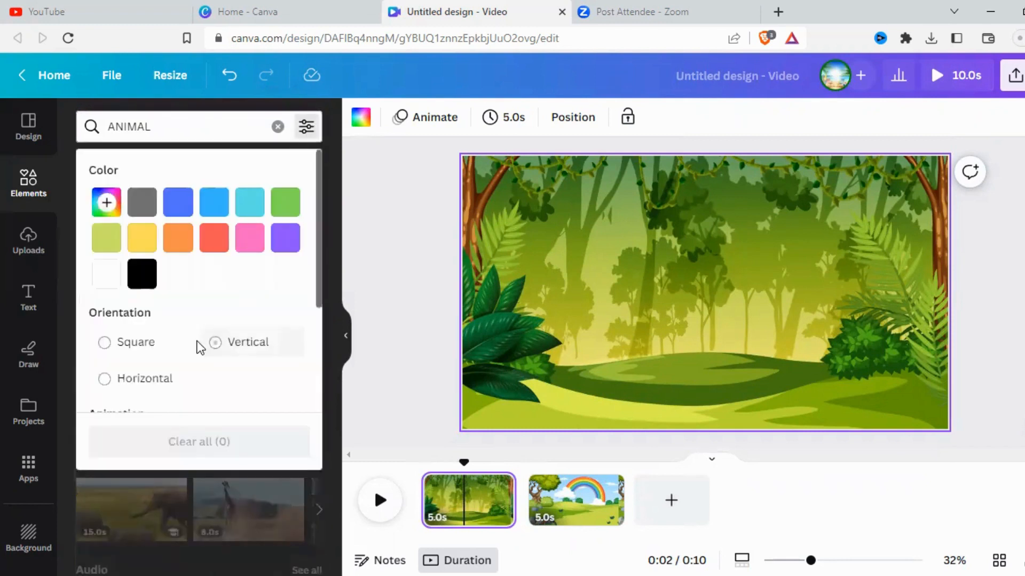
scroll(199, 348, down, 3)
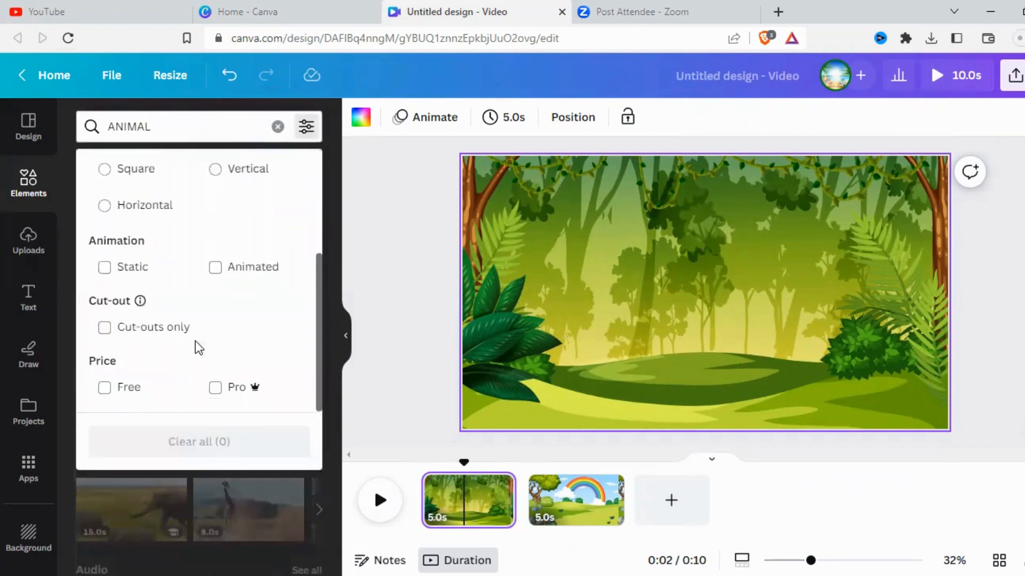
click(215, 266)
click(344, 293)
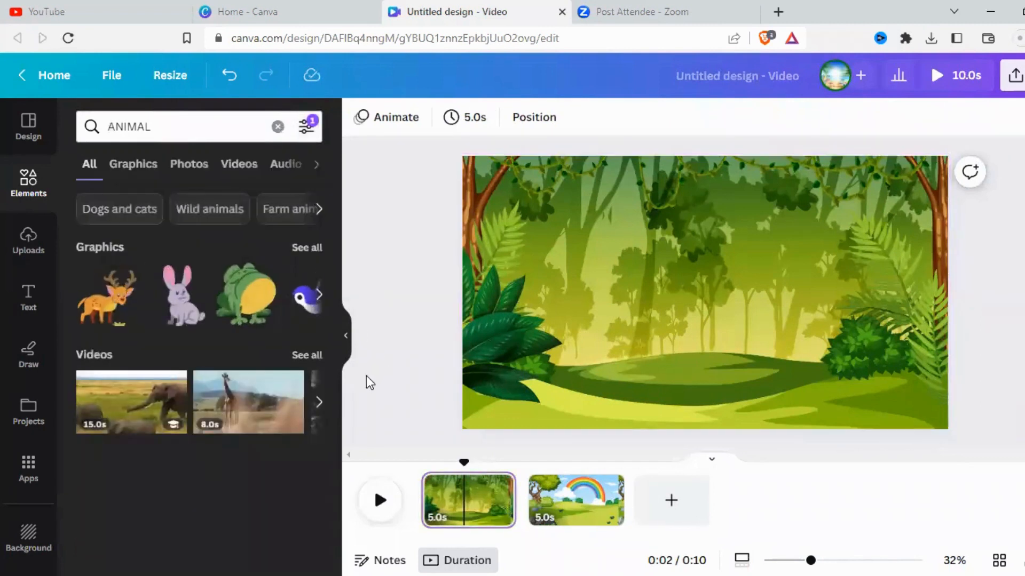
click(152, 172)
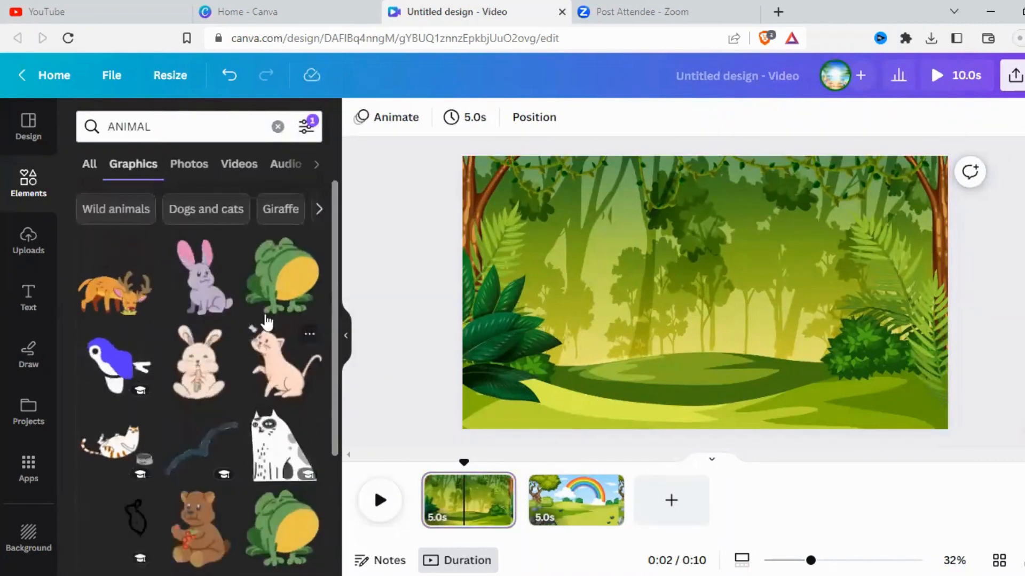
Add the animated blue flying bird to the jungle page, shrink it and place it in the upper right of the scene.
scroll(190, 443, down, 3)
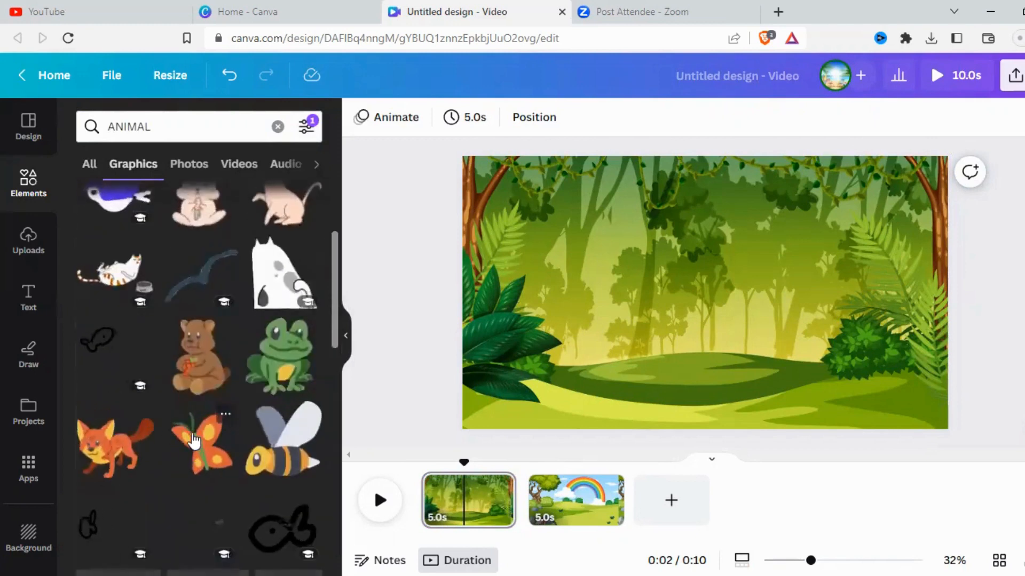
scroll(197, 433, down, 6)
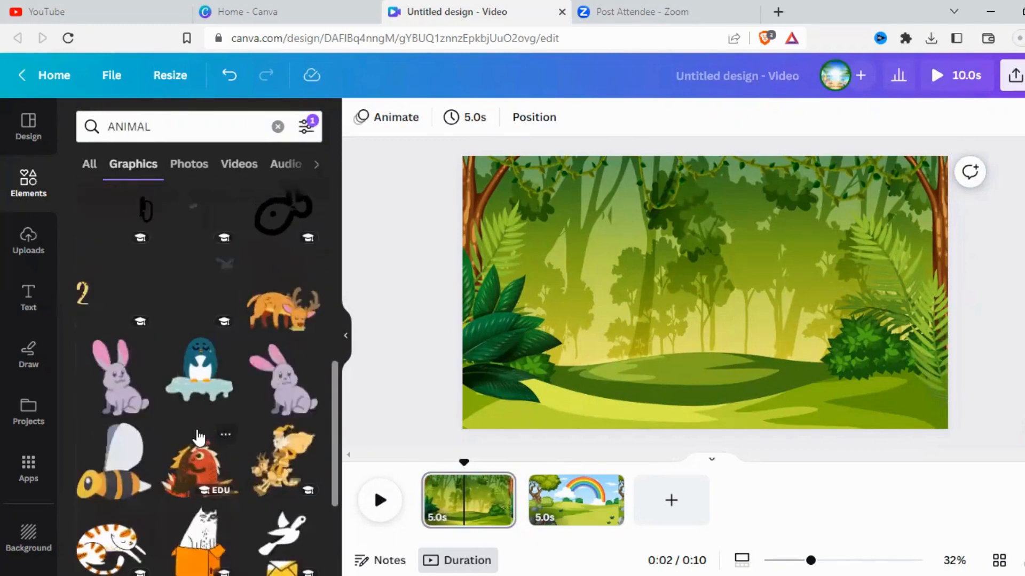
scroll(256, 469, down, 1)
scroll(256, 469, down, 3)
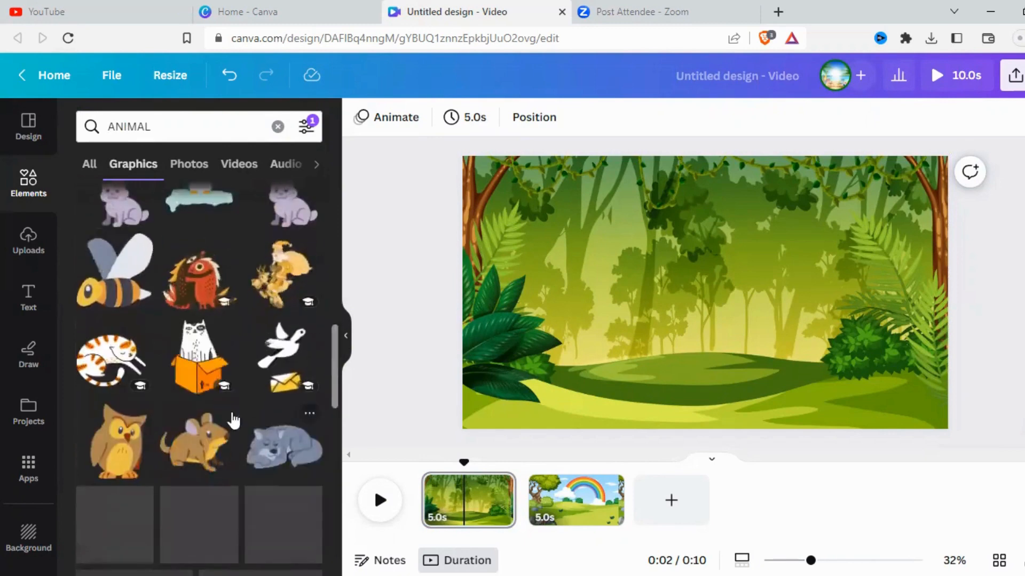
scroll(182, 329, down, 3)
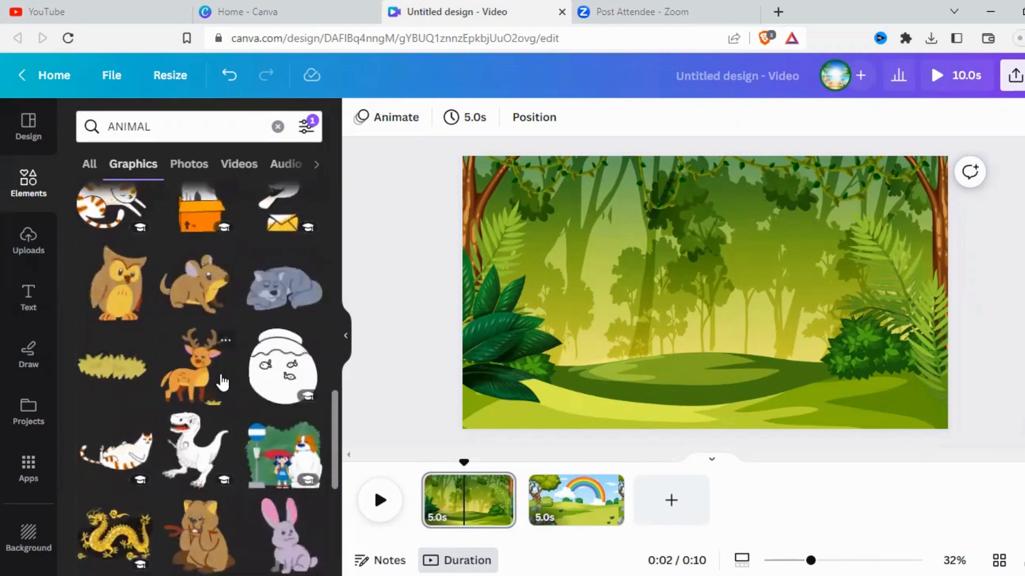
scroll(221, 382, up, 5)
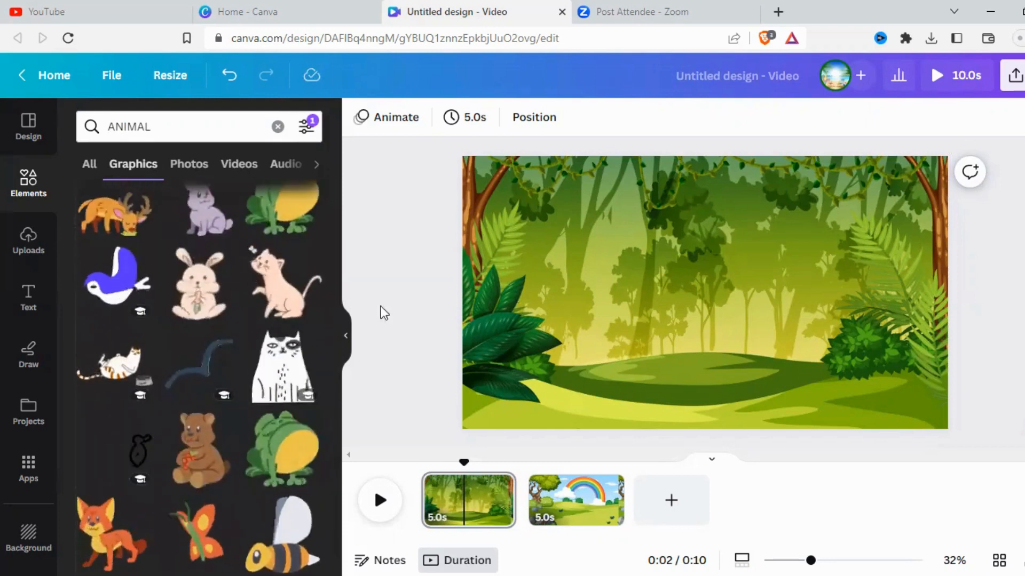
click(114, 275)
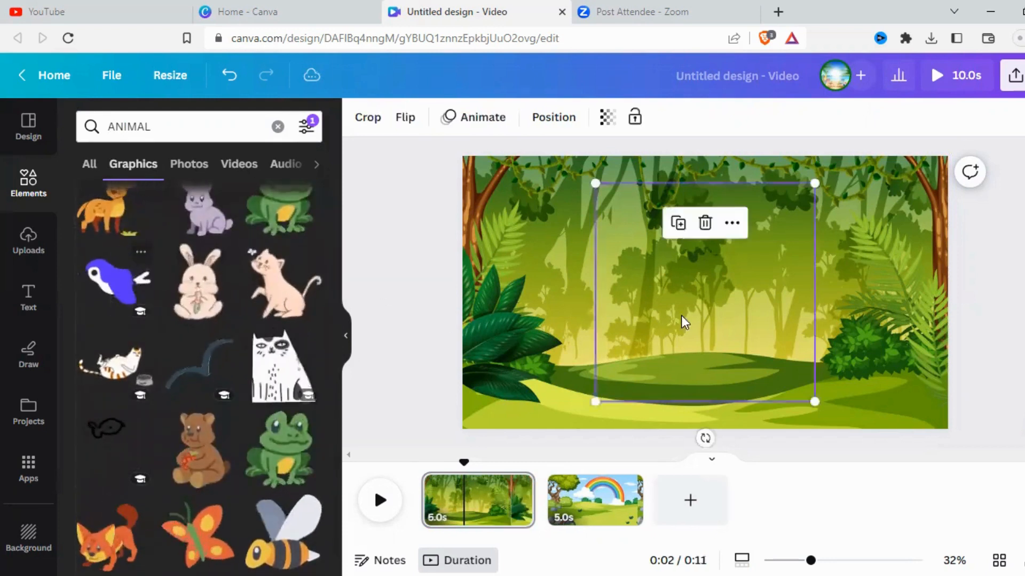
drag(814, 184, 827, 243)
Add the animated black-and-white ostrich from the full set of Magic Recommendations to the jungle page.
scroll(208, 278, up, 2)
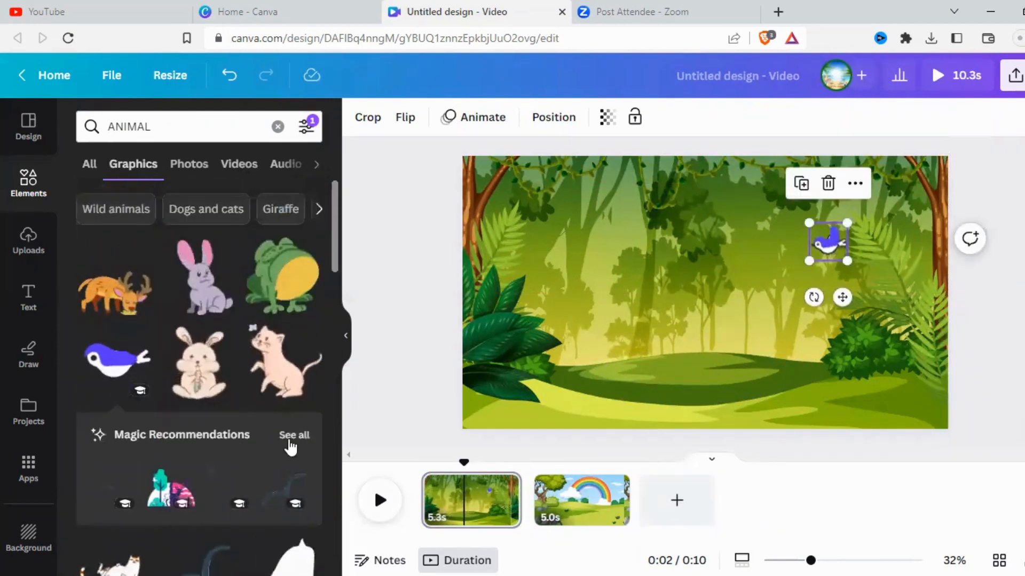
scroll(291, 447, down, 3)
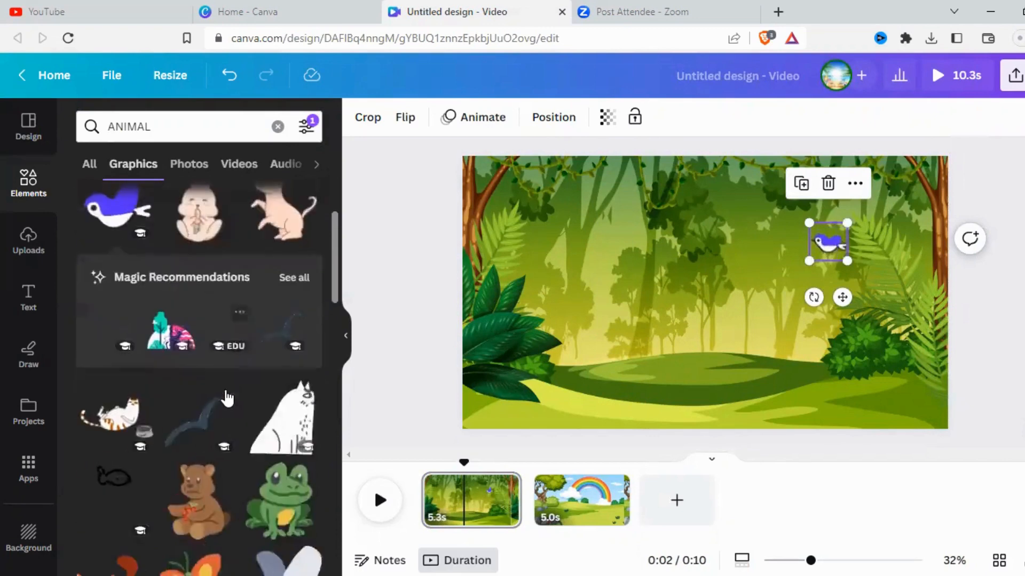
click(283, 277)
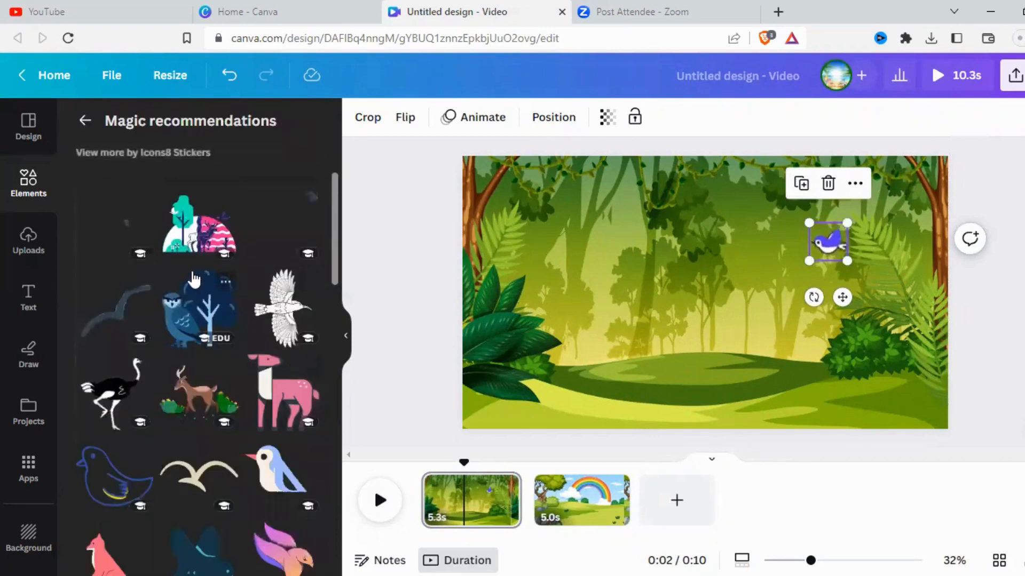
click(127, 385)
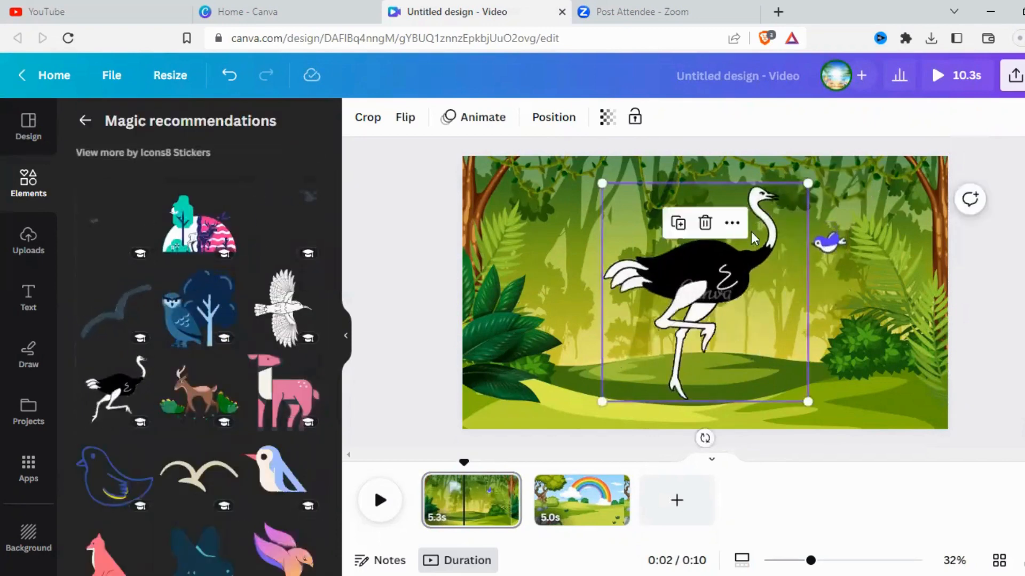
Shrink the ostrich to about 344 × 365 and place it in the lower left corner of the jungle scene.
drag(808, 183, 691, 310)
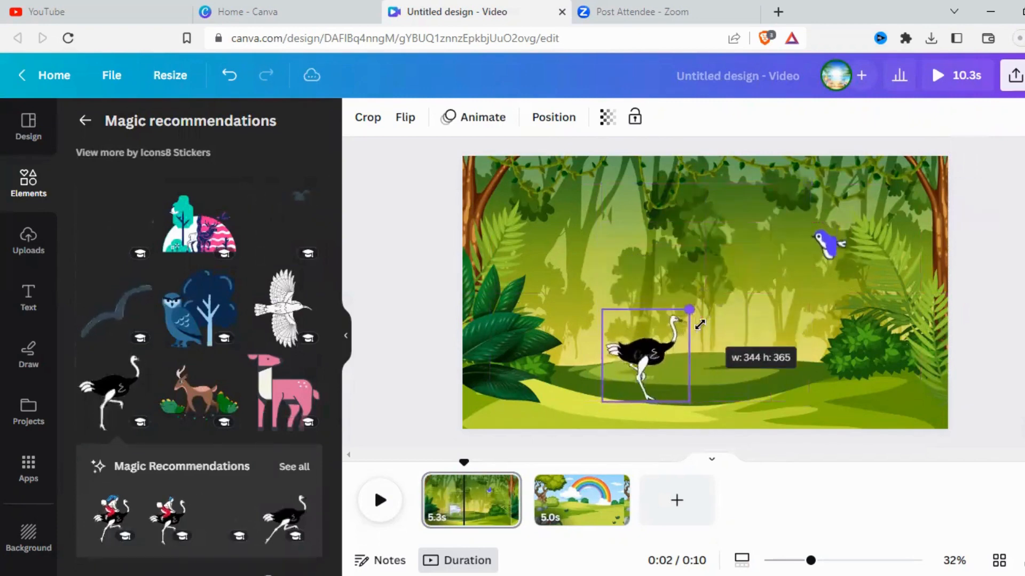
drag(628, 374, 488, 401)
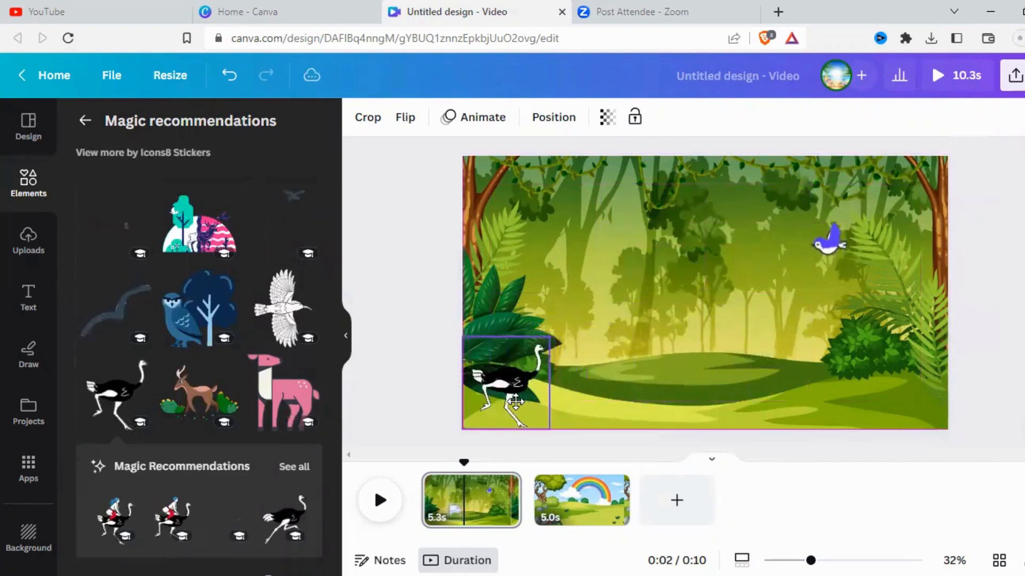
Browse the full set of Magic Recommendations for the ostrich to look for more animated animals.
scroll(240, 352, down, 3)
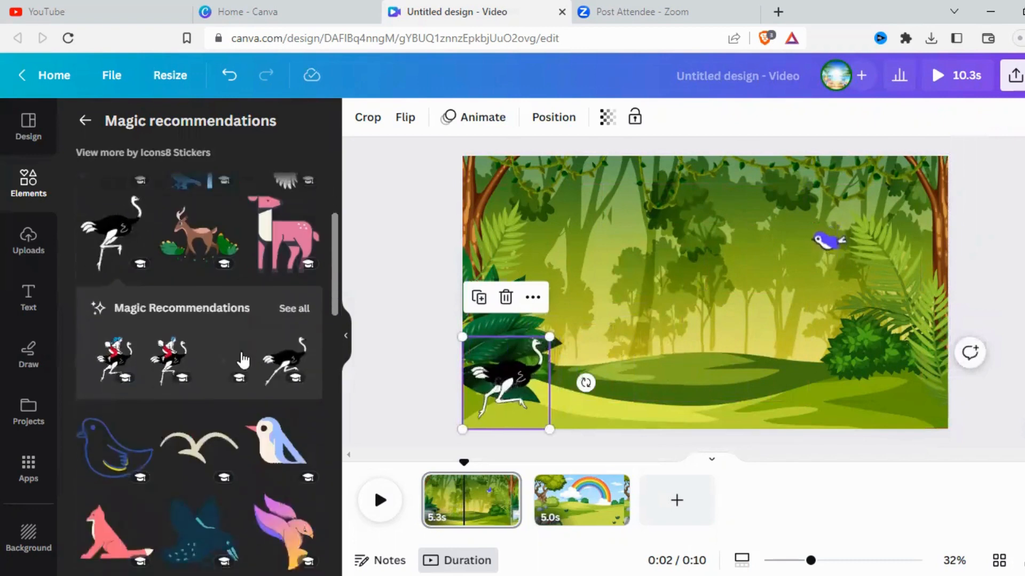
scroll(240, 358, down, 5)
scroll(242, 353, up, 1)
scroll(242, 353, up, 5)
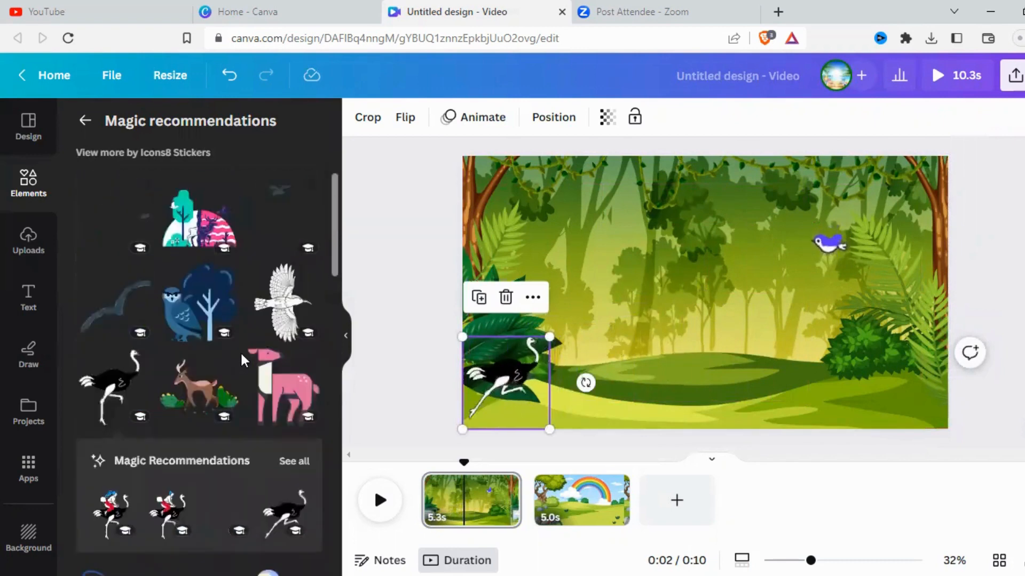
click(299, 469)
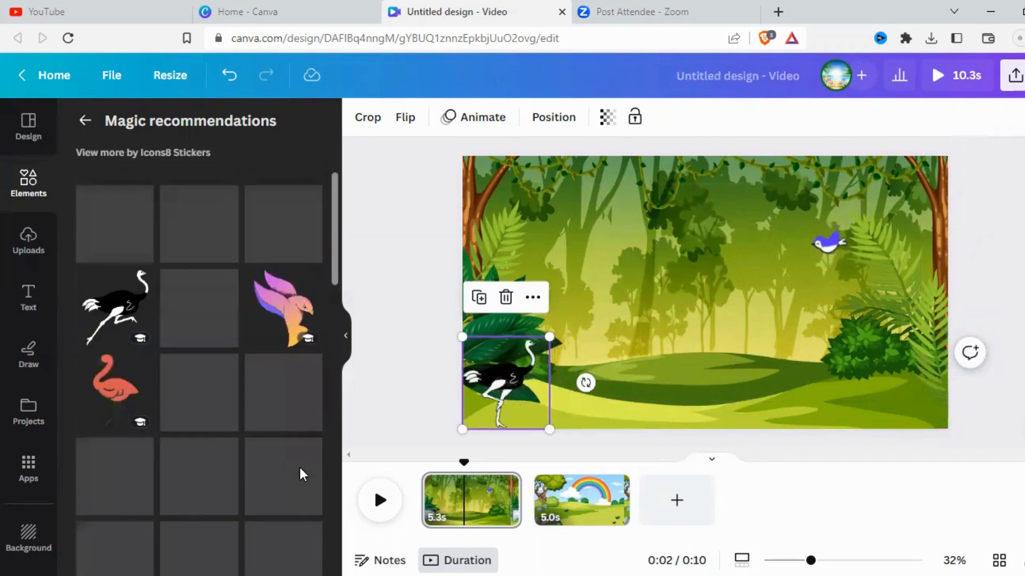
scroll(242, 384, down, 10)
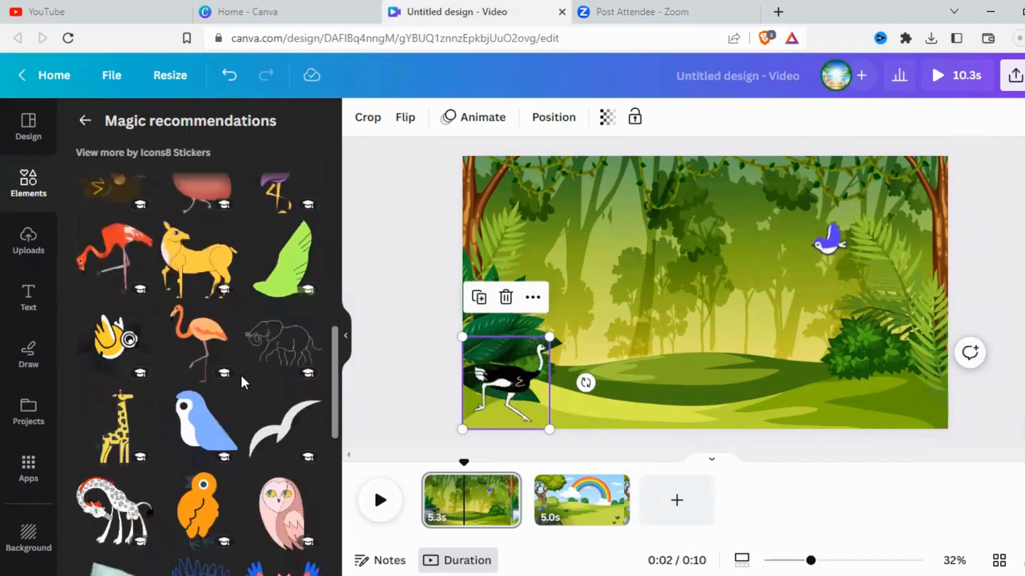
Return to the ANIMAL results and switch the search to the suggested Wild animals category.
click(86, 119)
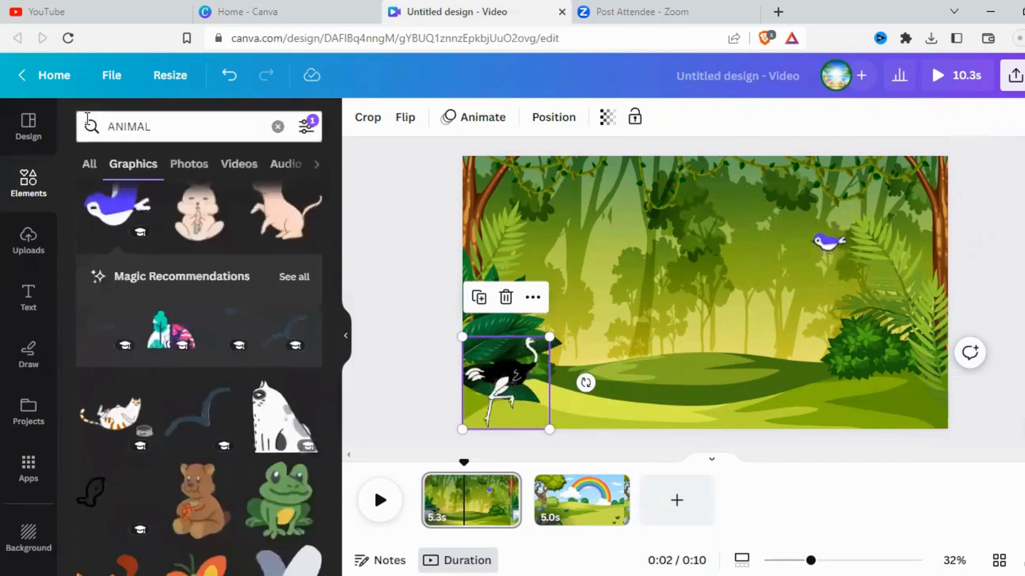
scroll(328, 540, up, 2)
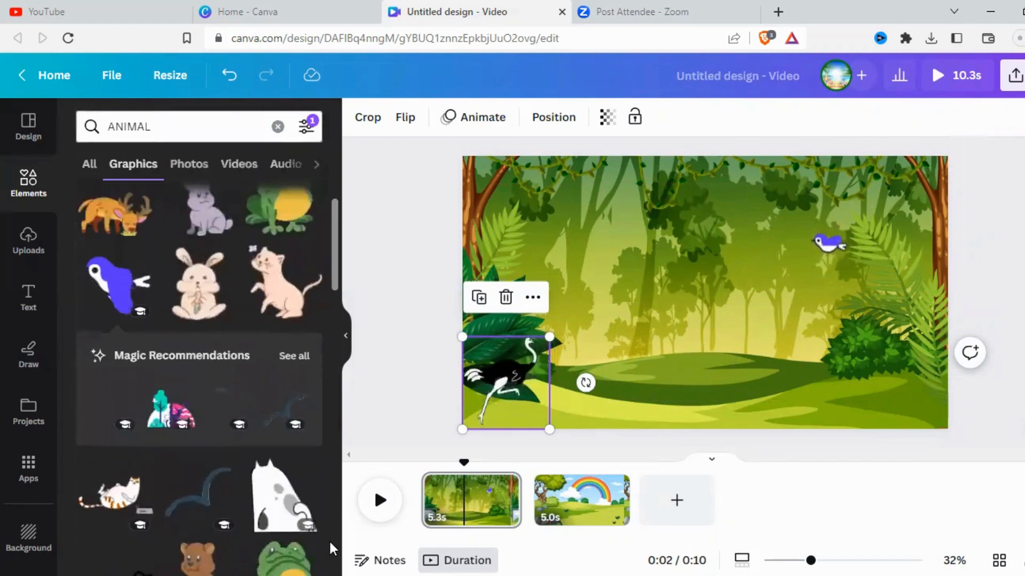
scroll(328, 539, down, 3)
scroll(329, 289, up, 5)
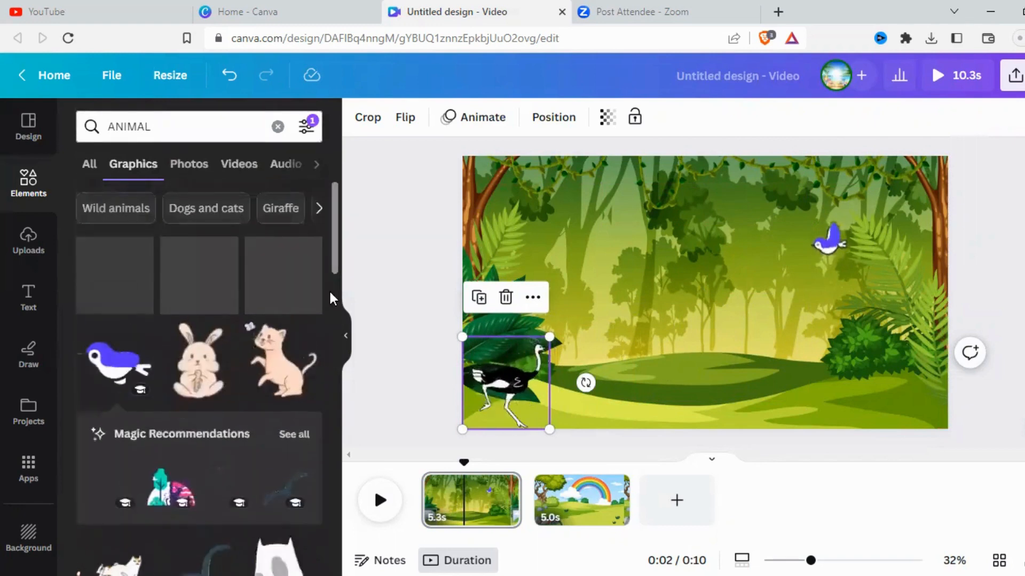
click(128, 210)
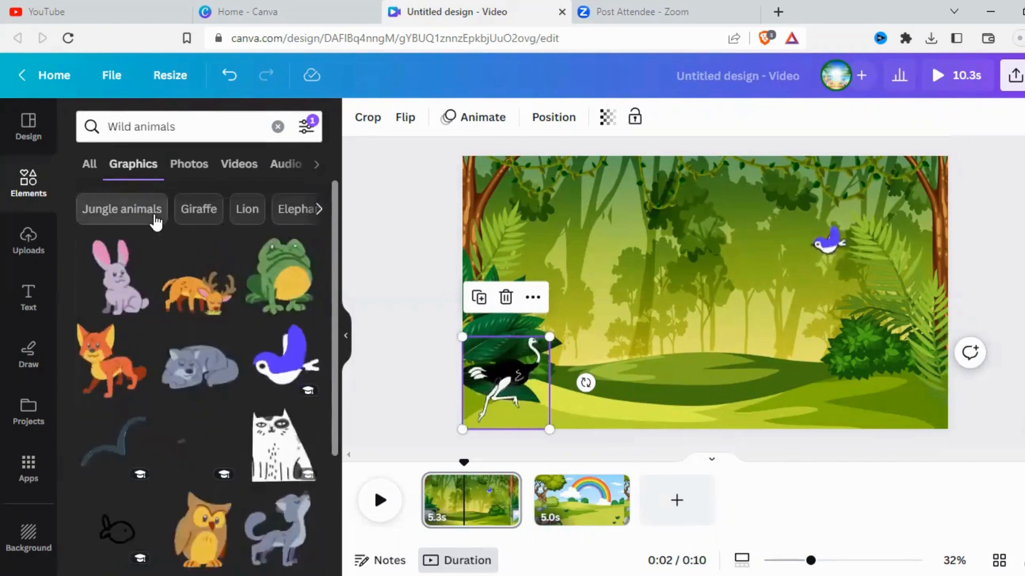
Add the animated orange deer to the jungle page, shrink it and place it on the central grassy mound.
click(199, 299)
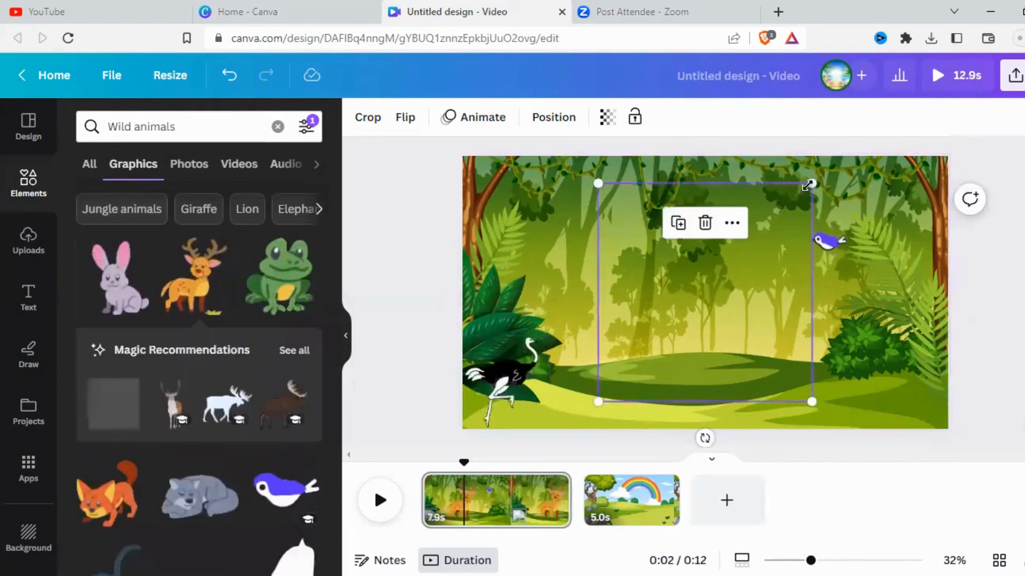
drag(811, 183, 655, 343)
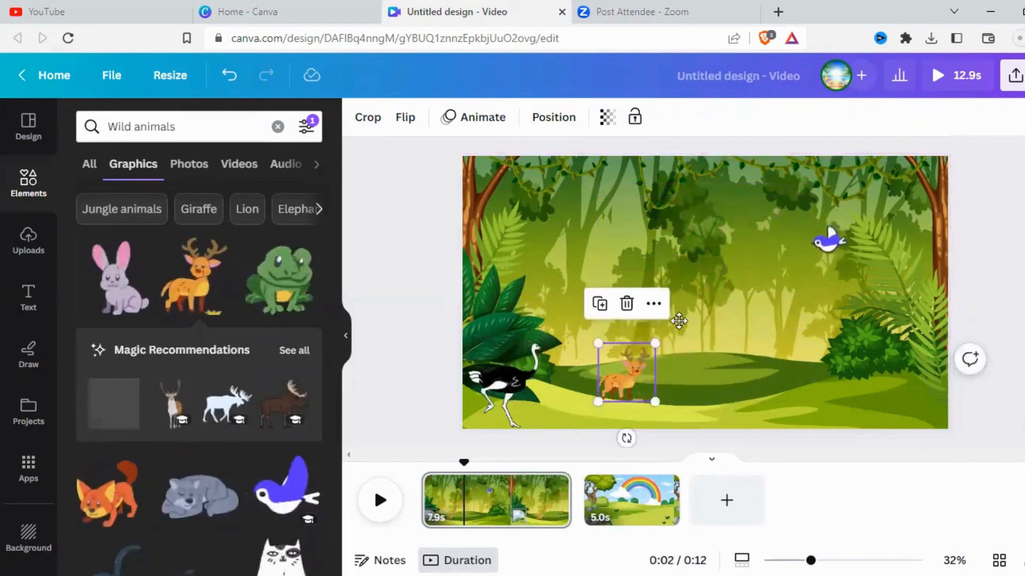
drag(597, 380, 680, 345)
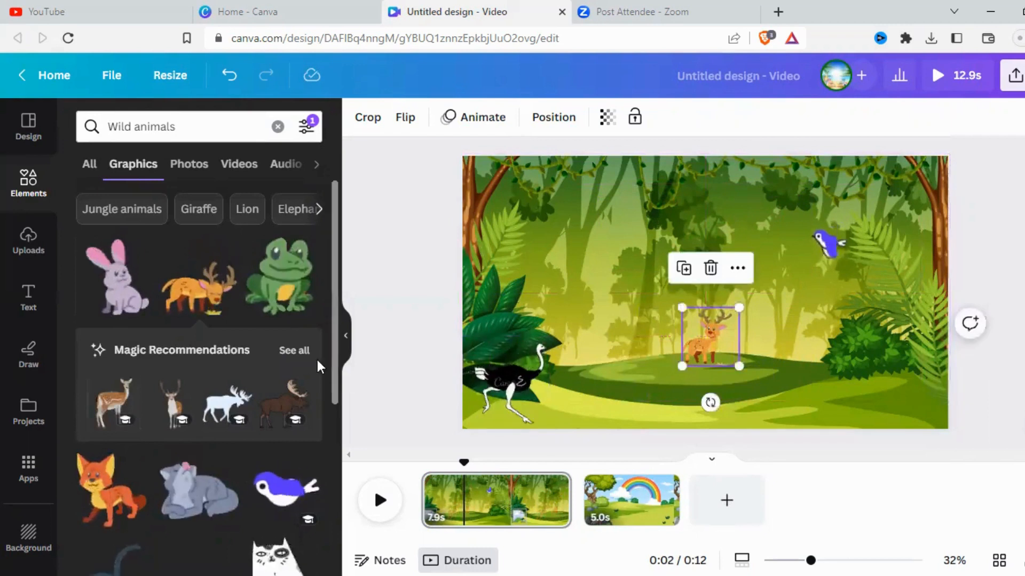
Add the animated purple rabbit to the jungle page, shrink it and place it below the bush at the right edge.
click(118, 277)
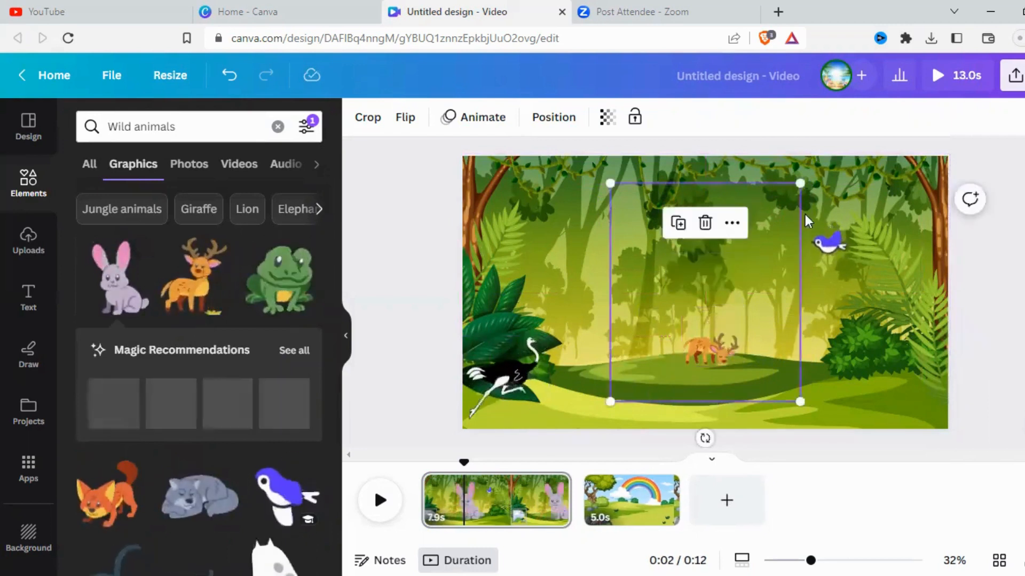
drag(800, 185, 914, 383)
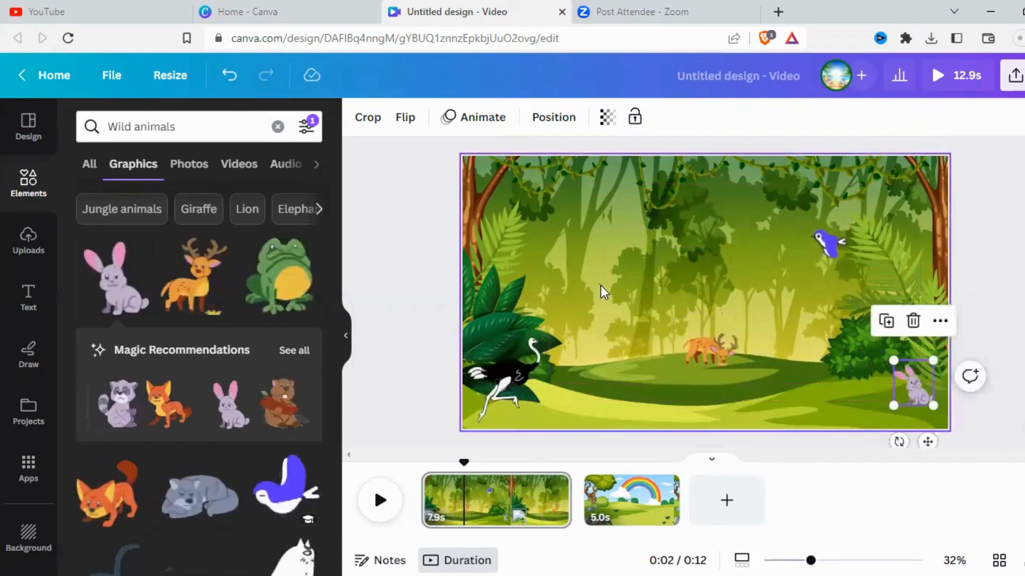
click(569, 385)
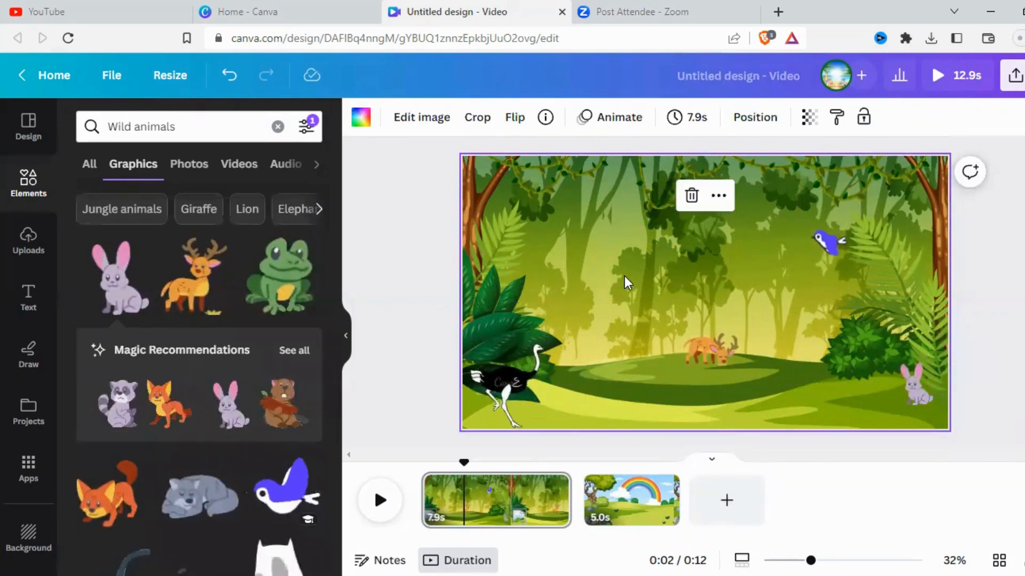
Create a custom animation moving the ostrich in a straight line across to the scene's right edge, with the Smooth movement style.
click(486, 376)
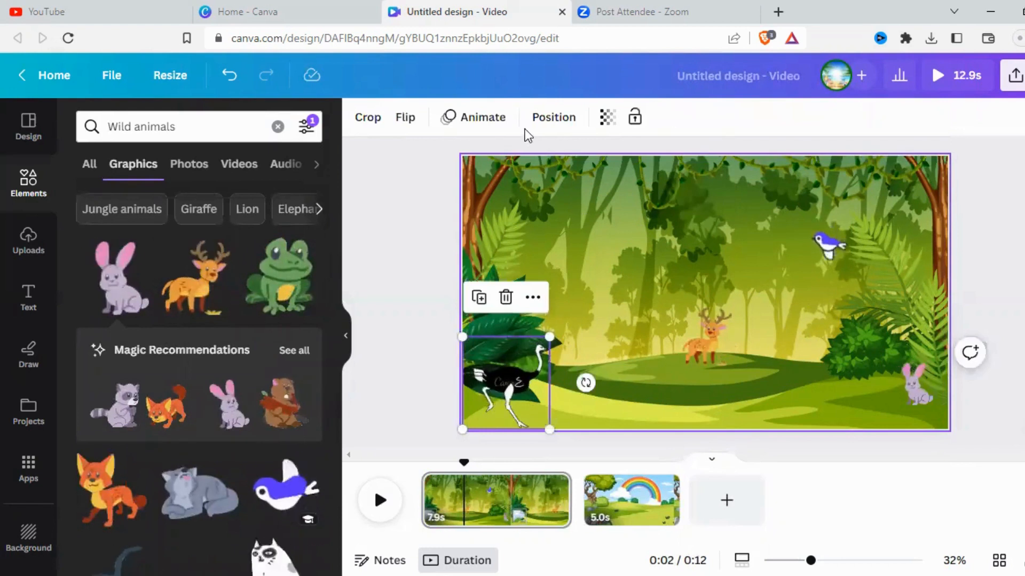
click(474, 116)
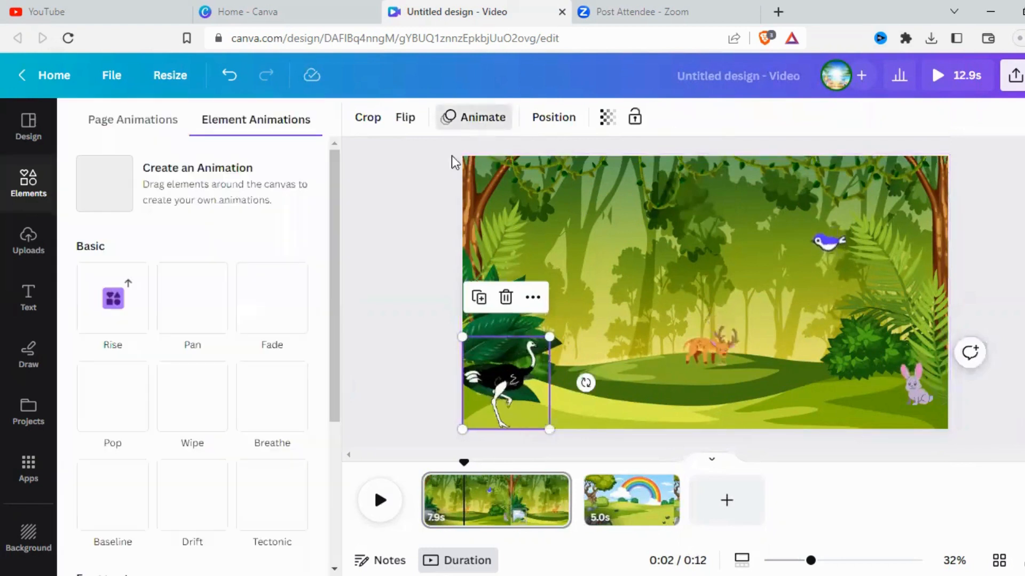
click(120, 198)
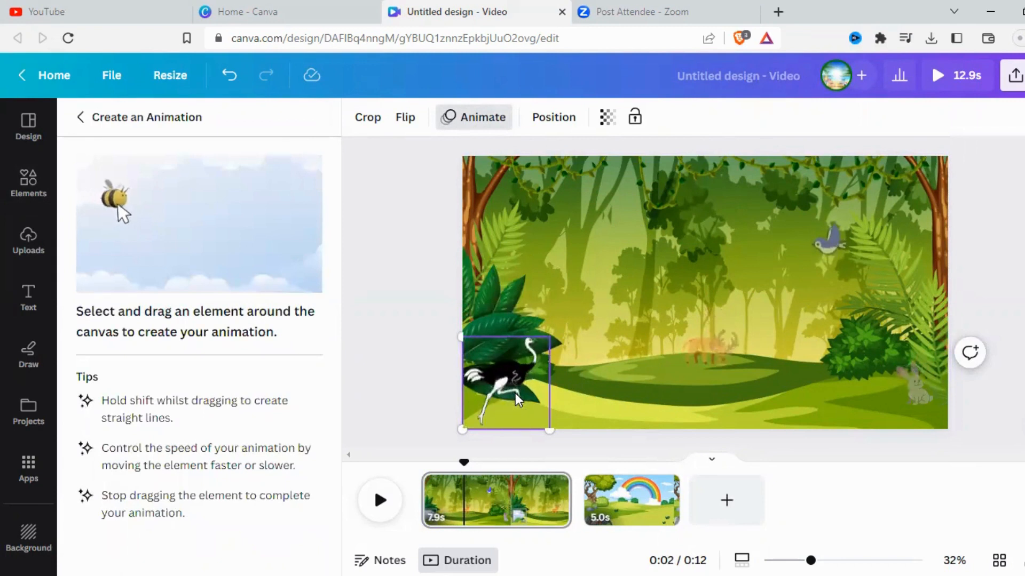
drag(517, 388, 621, 389)
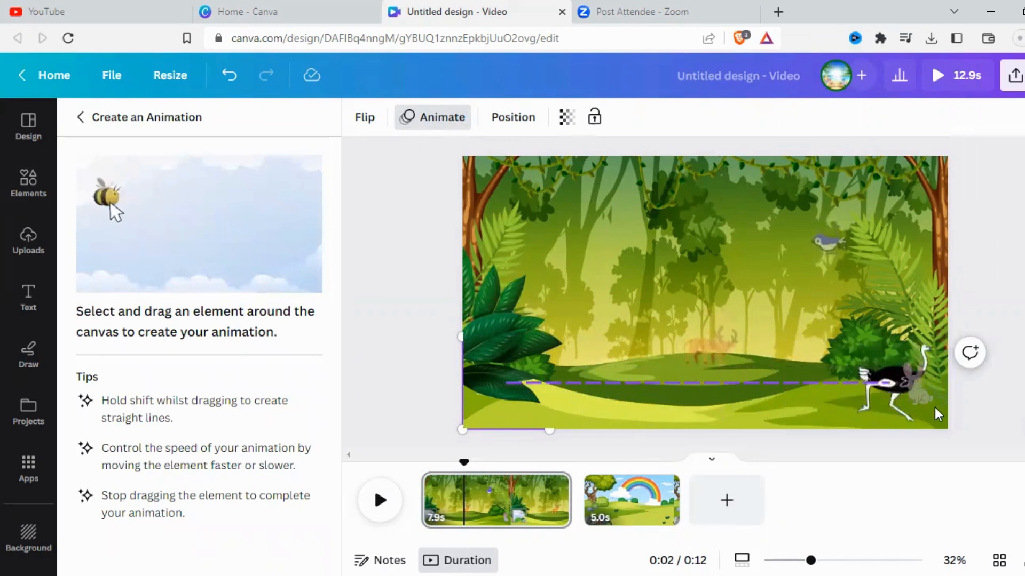
drag(934, 407, 936, 408)
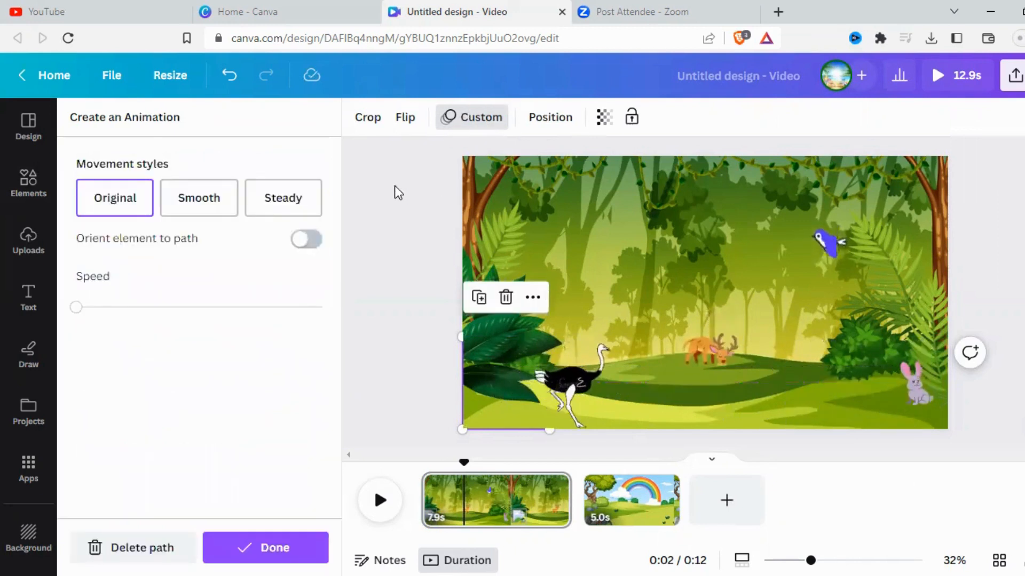
click(199, 198)
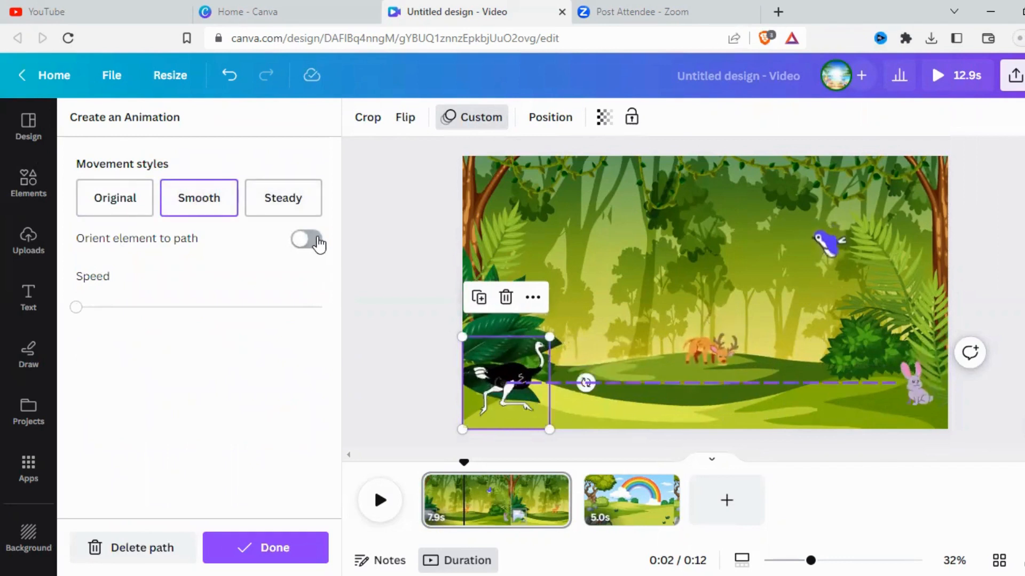
click(299, 549)
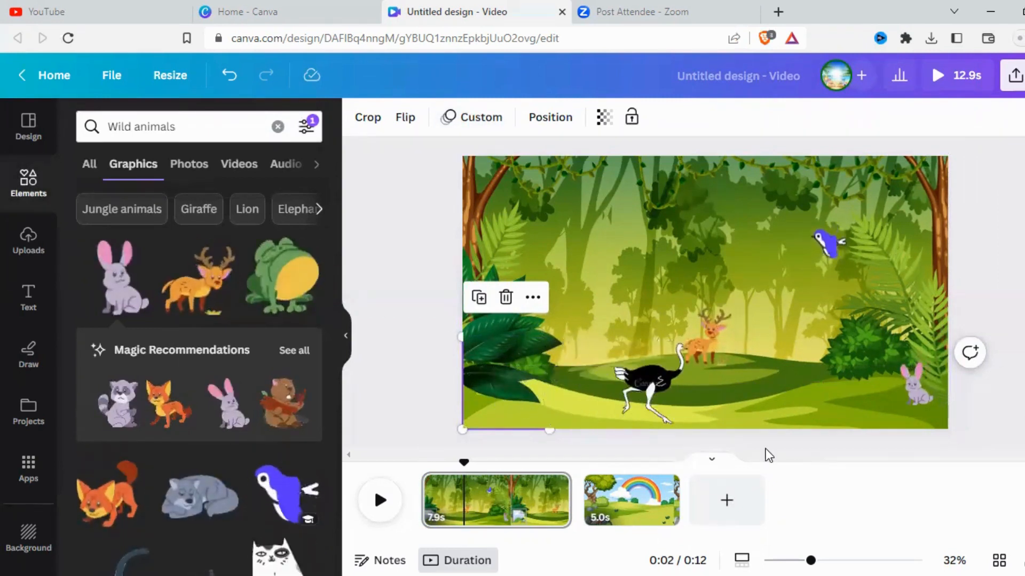
Create a custom animation that flies the blue bird in a straight line to the left across the jungle scene, using Smooth movement.
click(818, 254)
click(822, 249)
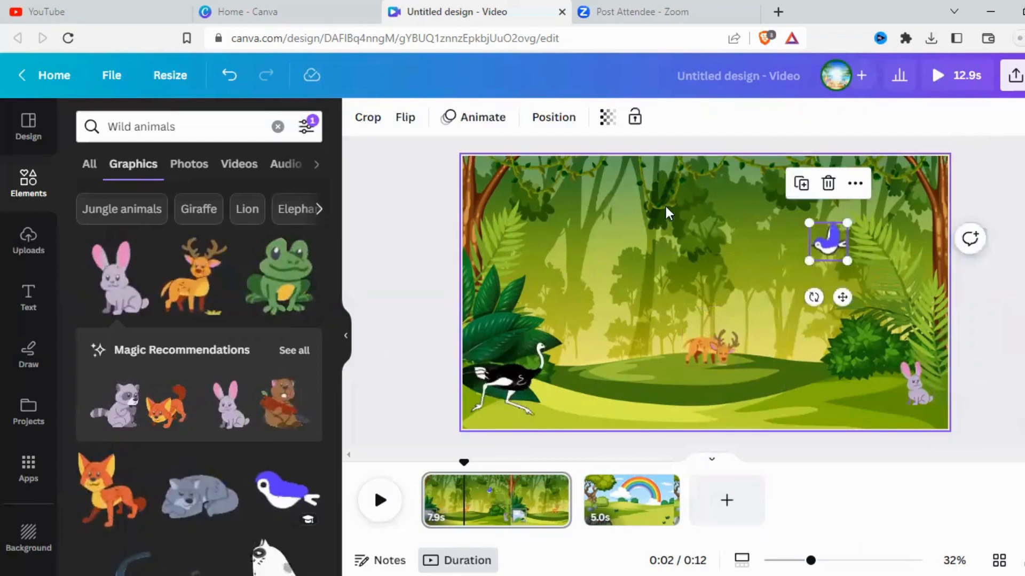
click(493, 119)
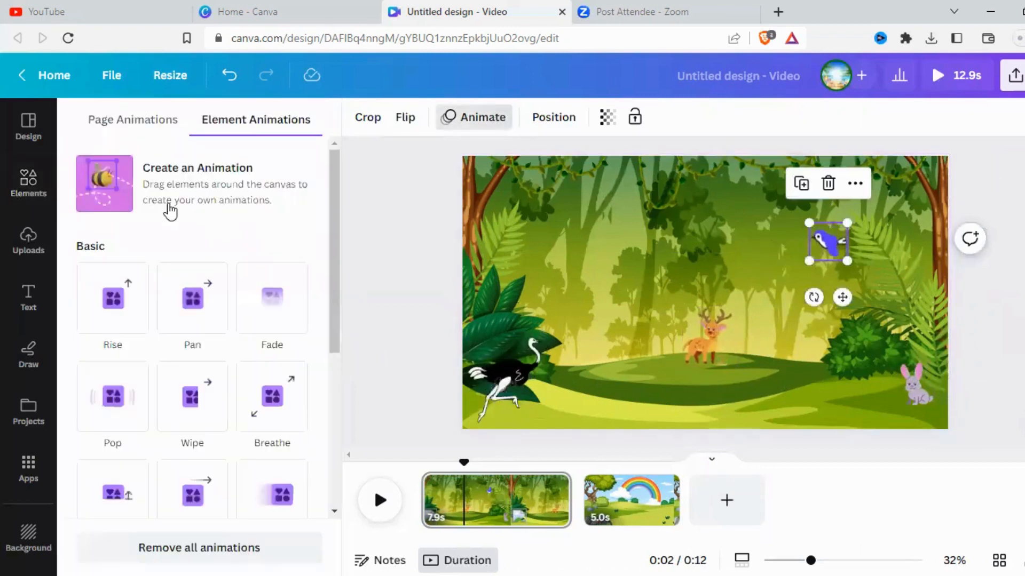
click(111, 197)
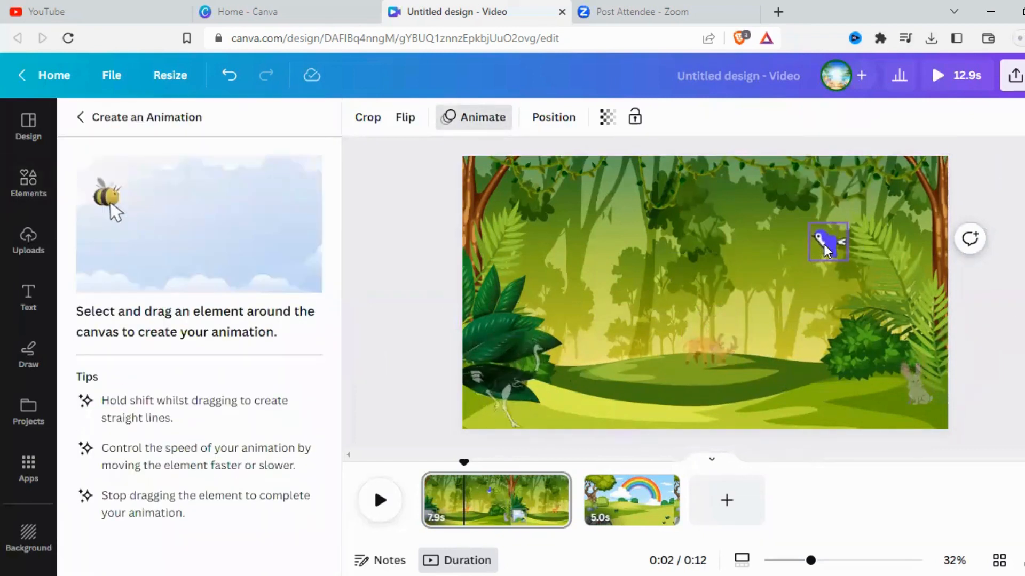
drag(824, 244, 660, 246)
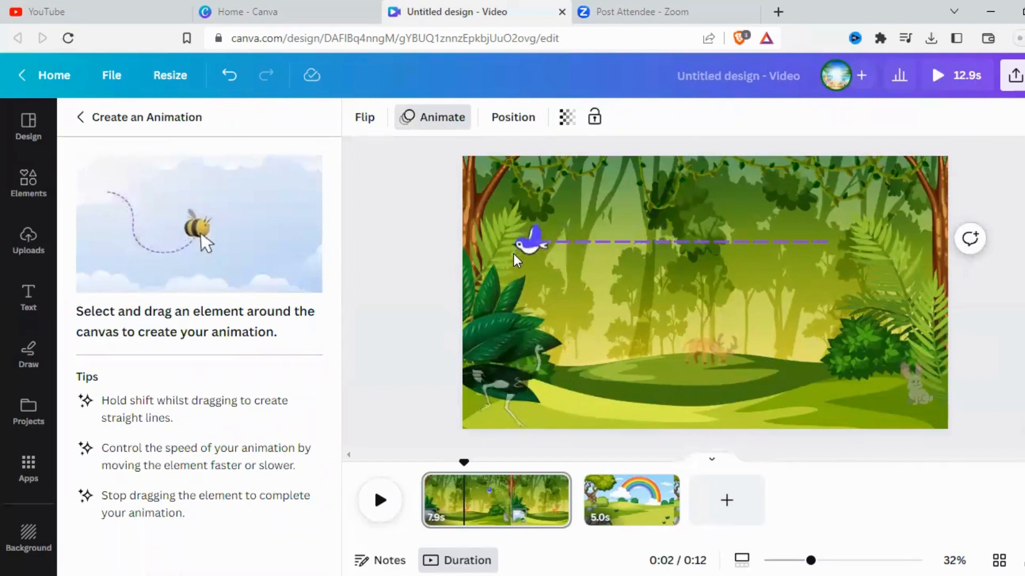
drag(406, 253, 406, 253)
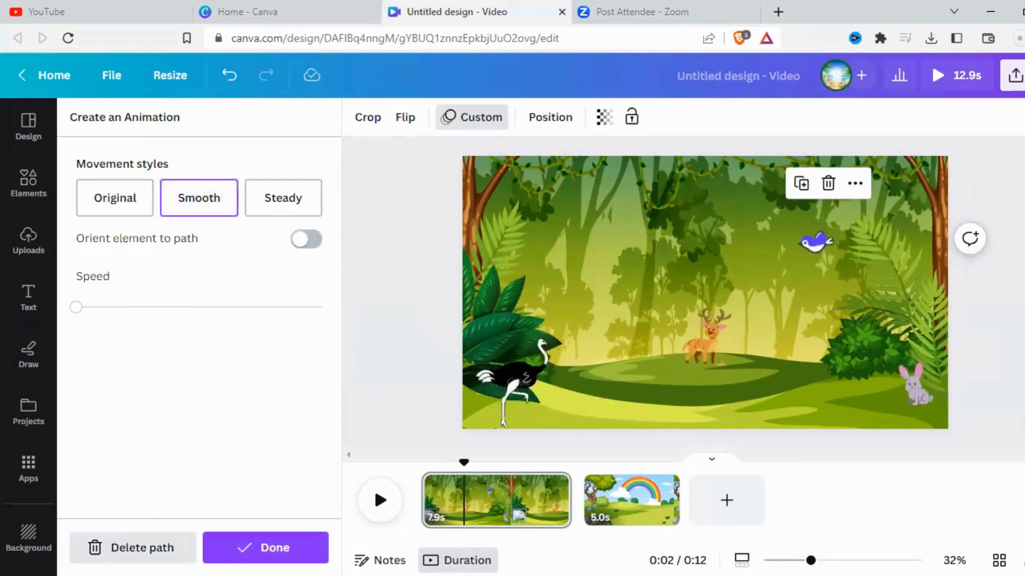
click(265, 548)
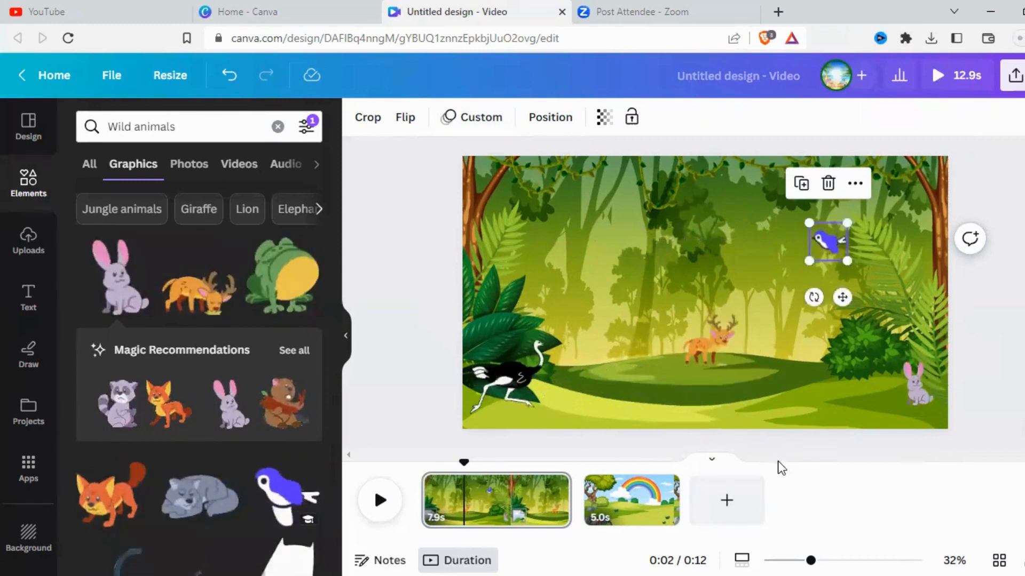
Switch to the rainbow meadow page and search the elements for "ELEPHANT".
click(641, 525)
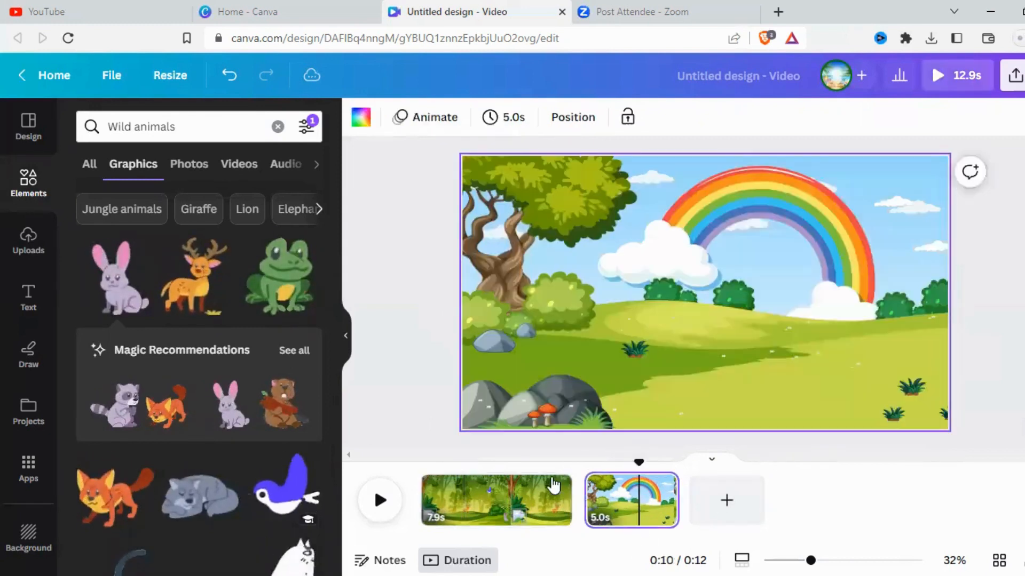
click(276, 127)
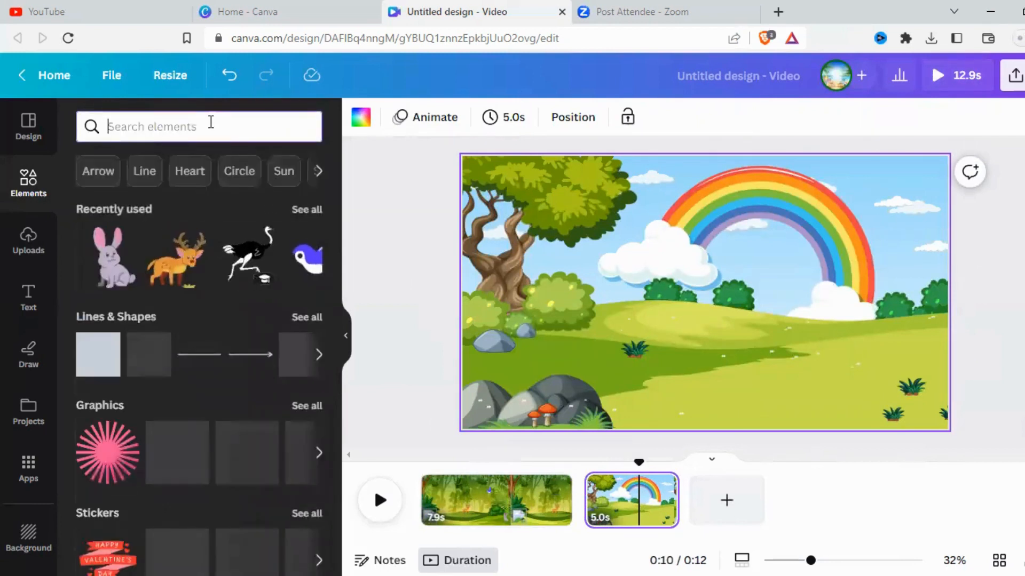
text(ELEPHAN)
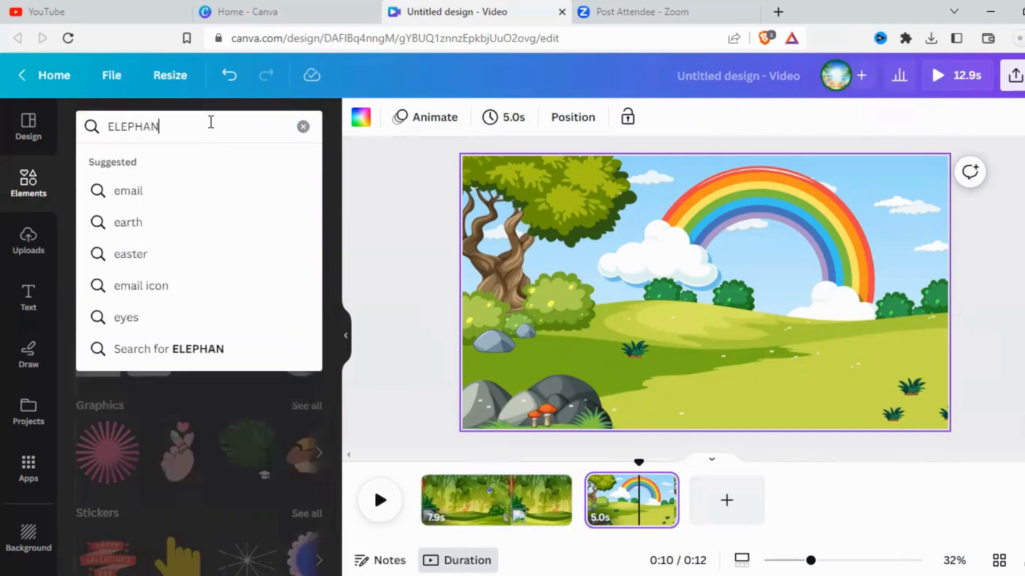
text(T)
key(Return)
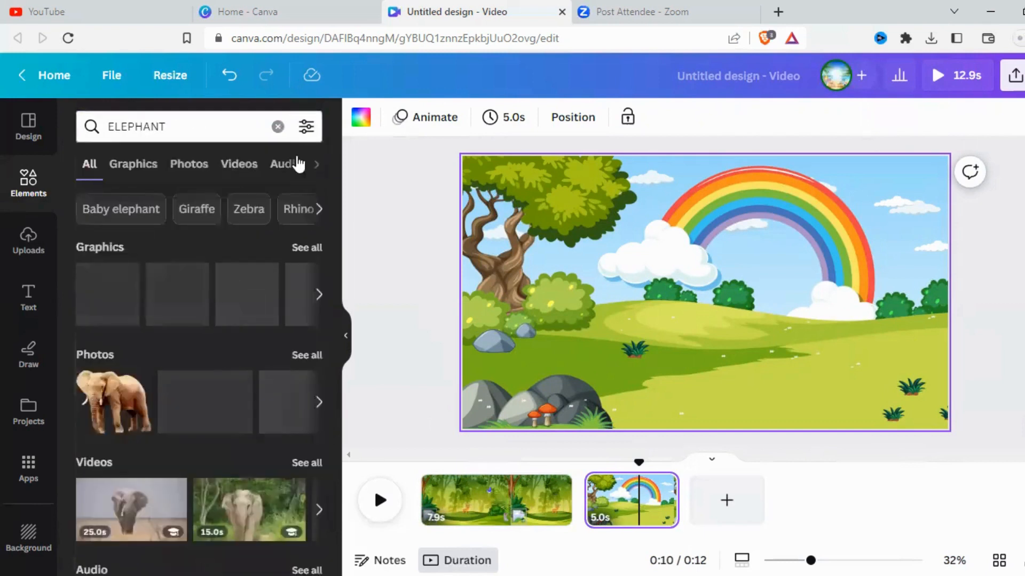
Filter the elephant results to Animated elements.
click(305, 128)
scroll(215, 363, down, 3)
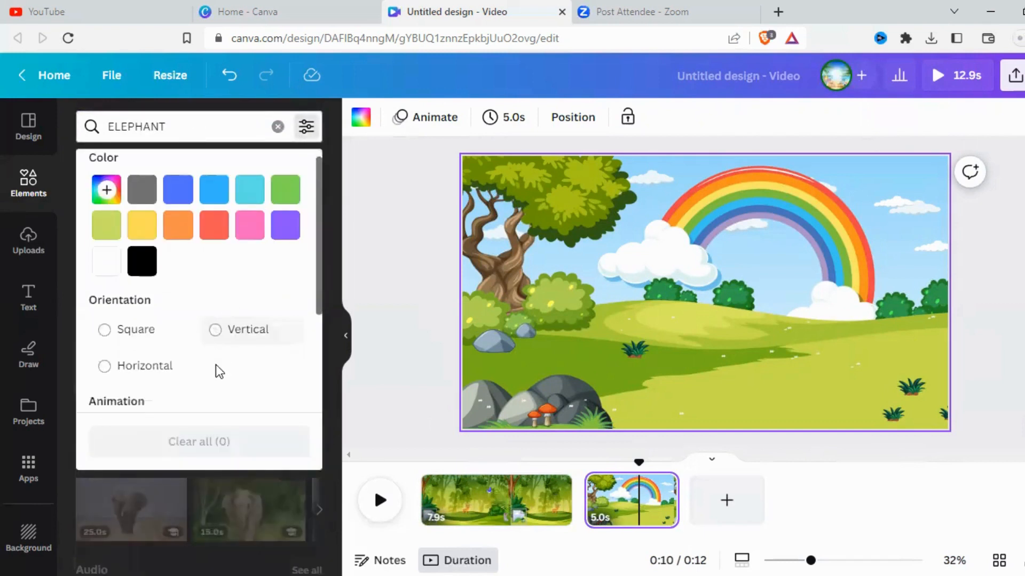
click(215, 266)
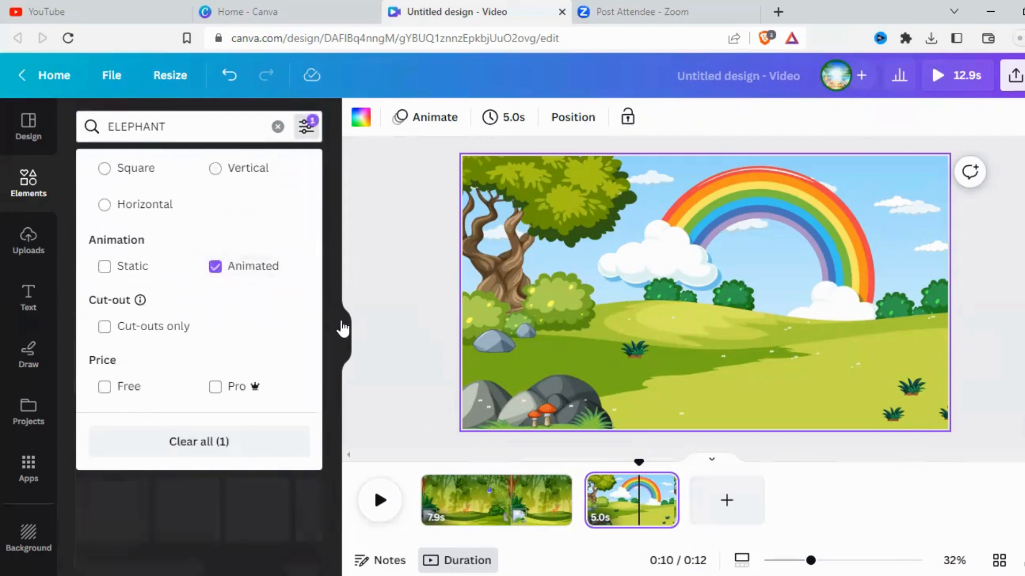
Show only graphics among the animated elephant results.
click(343, 328)
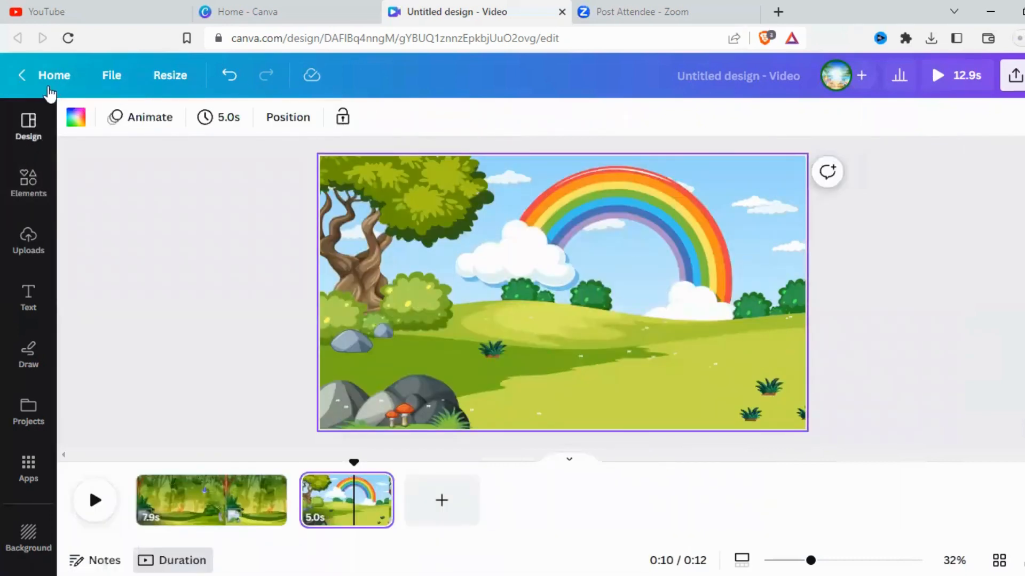
click(183, 291)
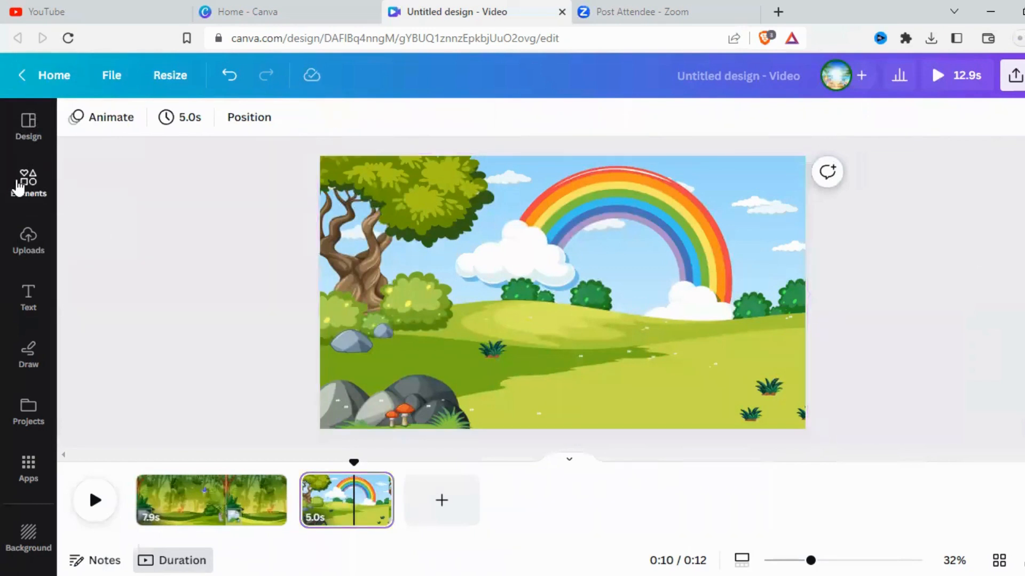
click(18, 187)
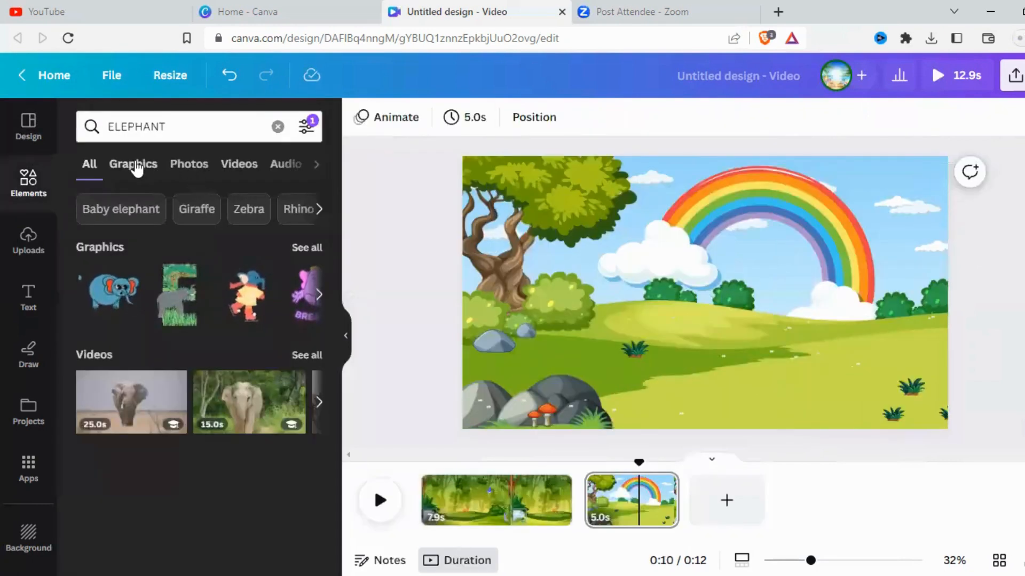
click(134, 165)
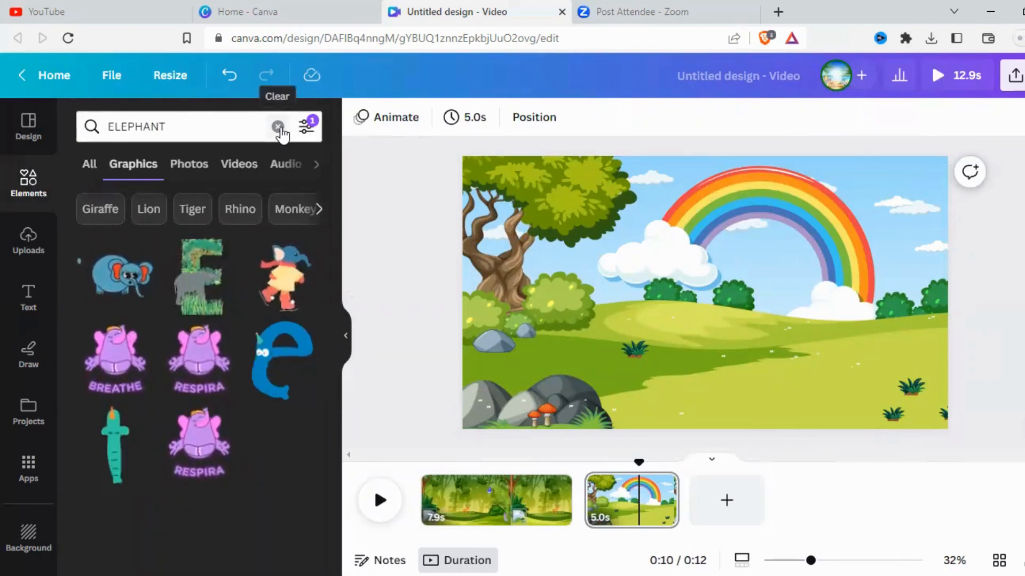
Try the skating elephant with a scarf at a reduced size on the meadow's lower area, and delete it.
click(284, 265)
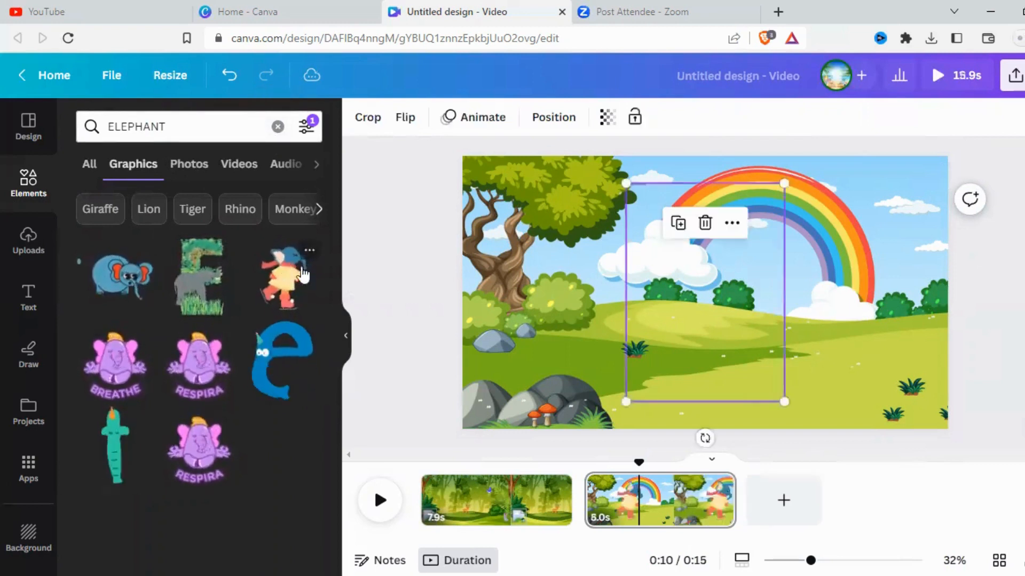
drag(785, 186, 709, 288)
drag(651, 367, 645, 389)
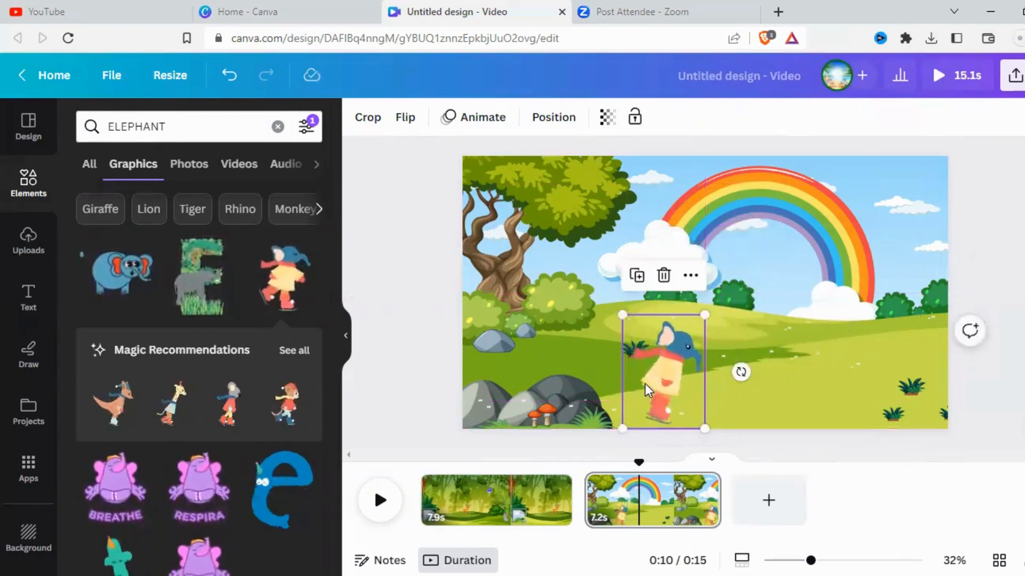
click(664, 275)
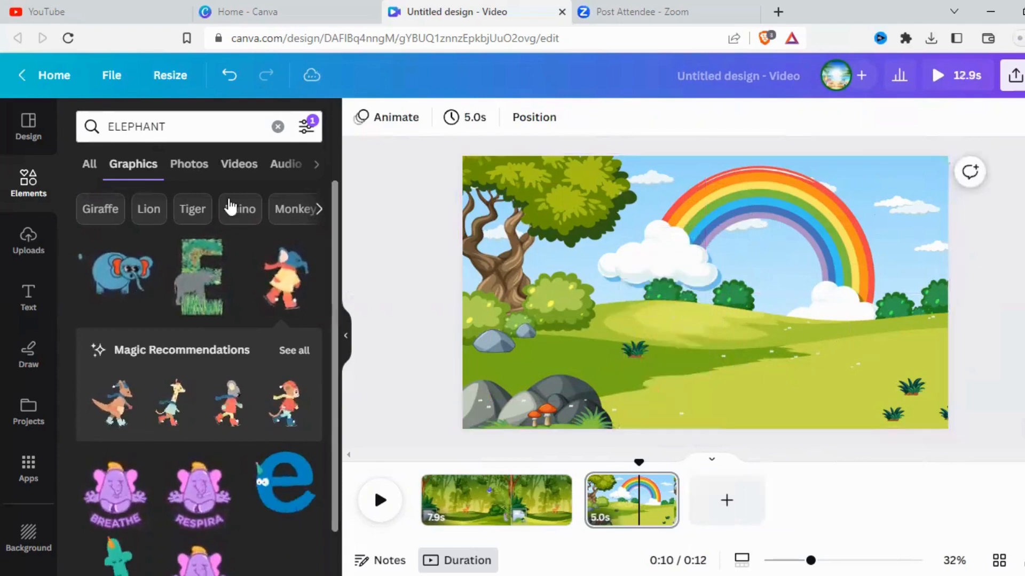
Replace the elephant search with an elements search for "ANIMAL".
click(274, 129)
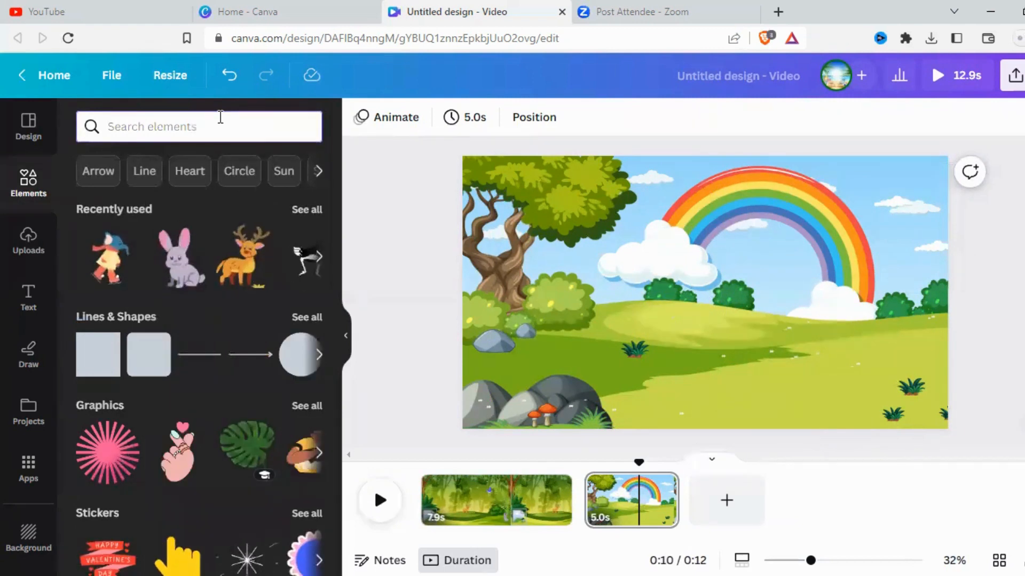
click(220, 117)
text(ANIMAL)
key(Return)
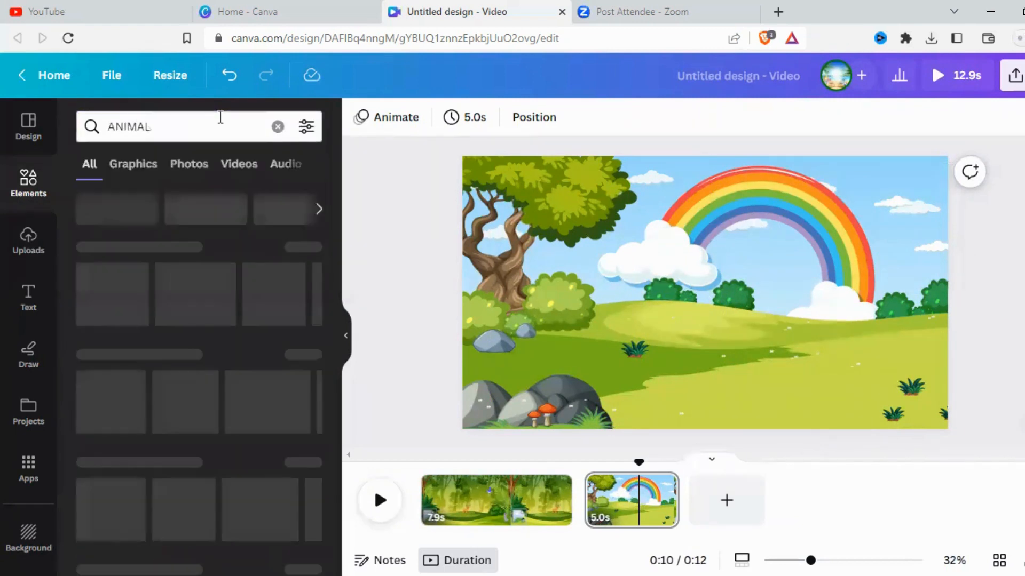
Narrow the animal results to graphics that are Animated.
click(114, 170)
click(306, 127)
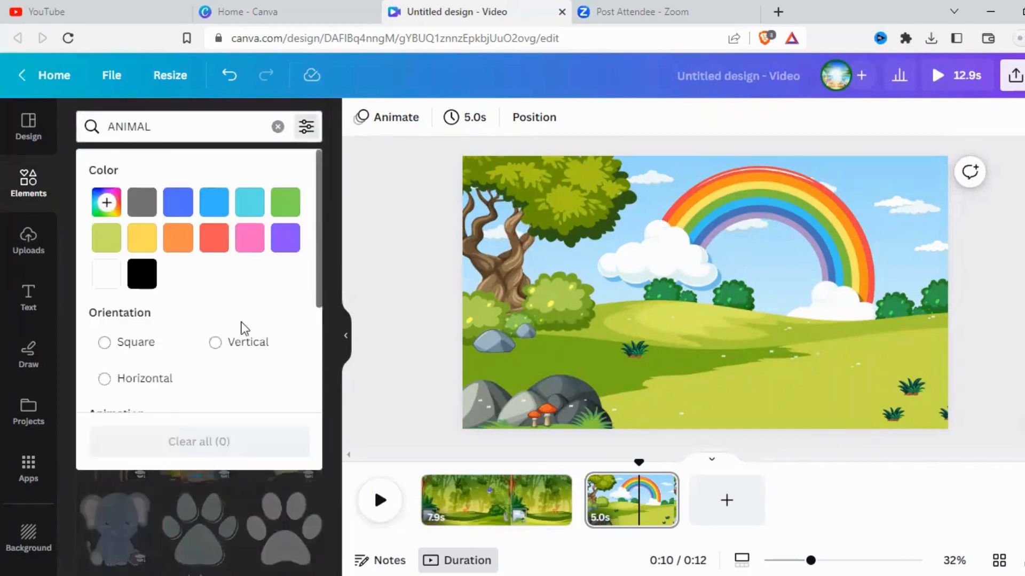
scroll(210, 355, down, 3)
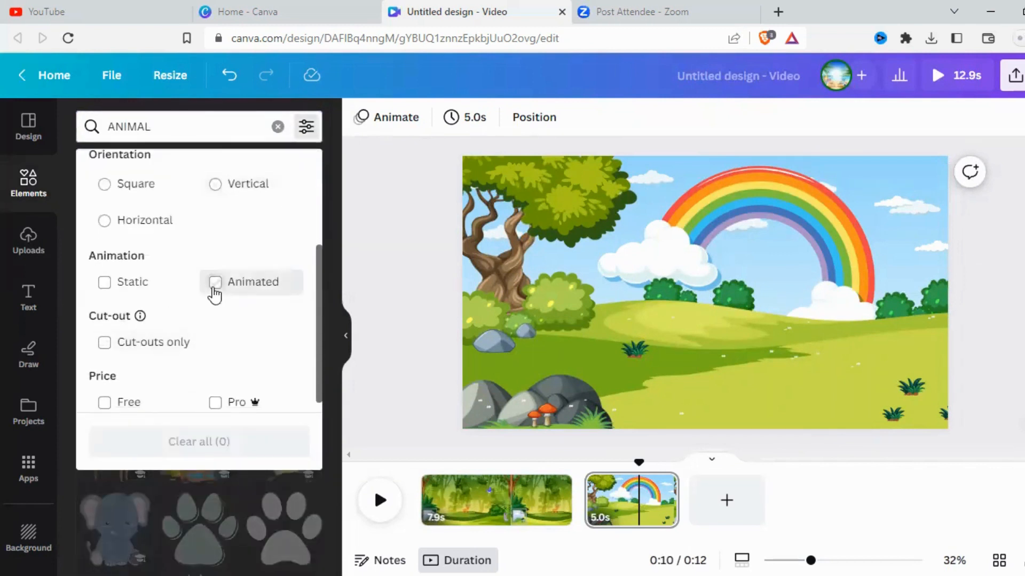
click(334, 314)
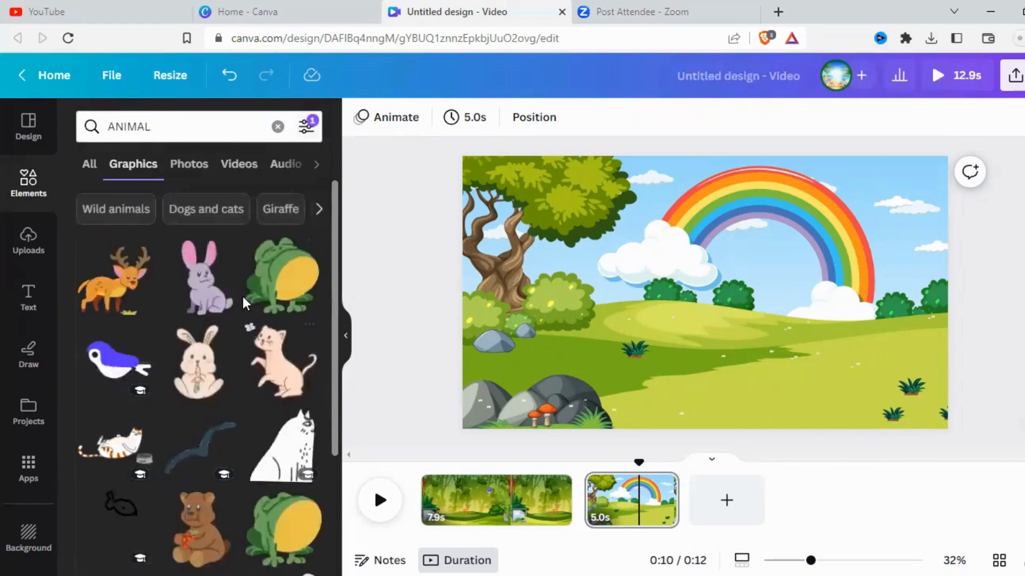
Add the orange butterfly to the meadow scene, shrunk to a small size over the rocks beside the mushrooms.
scroll(240, 320, down, 6)
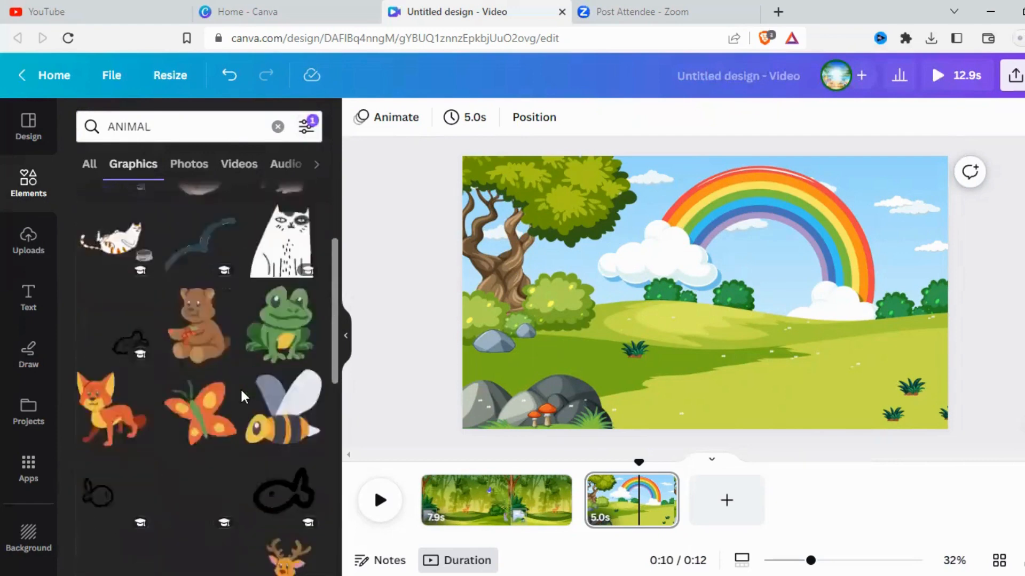
click(200, 213)
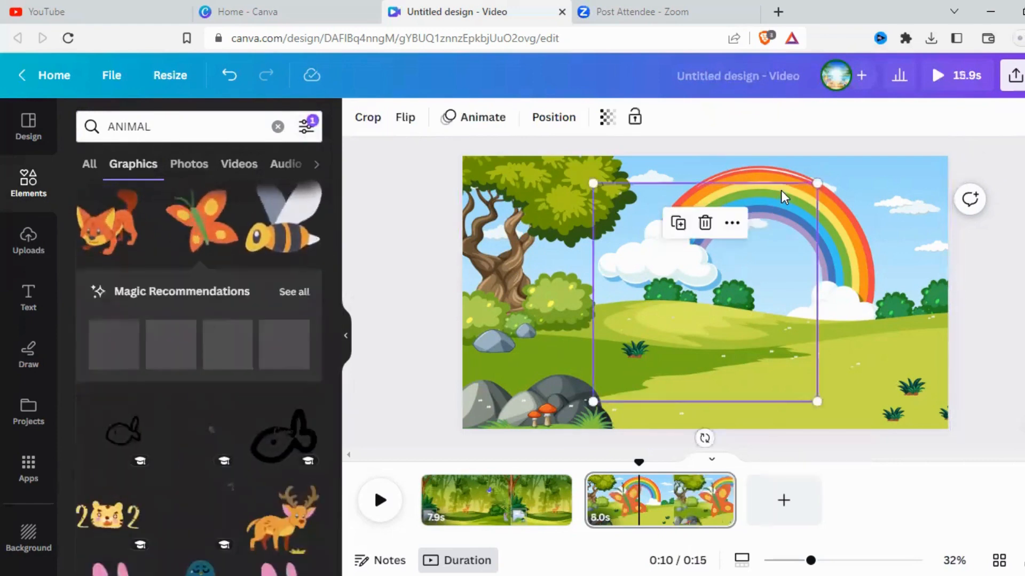
drag(818, 184, 581, 382)
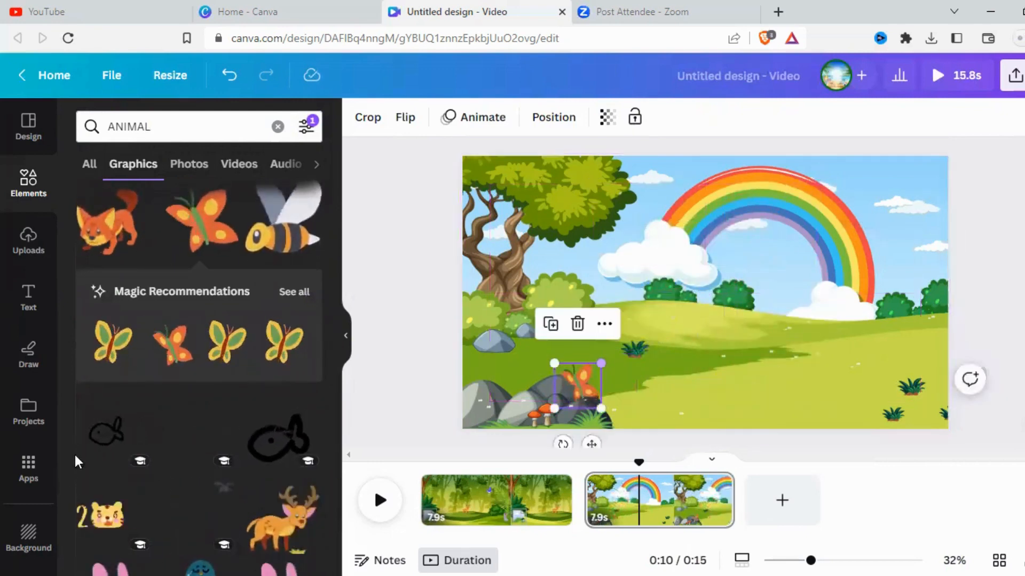
Add the striped bee to the meadow scene, scaled down and placed in the air just right of the tree trunk.
scroll(187, 366, down, 5)
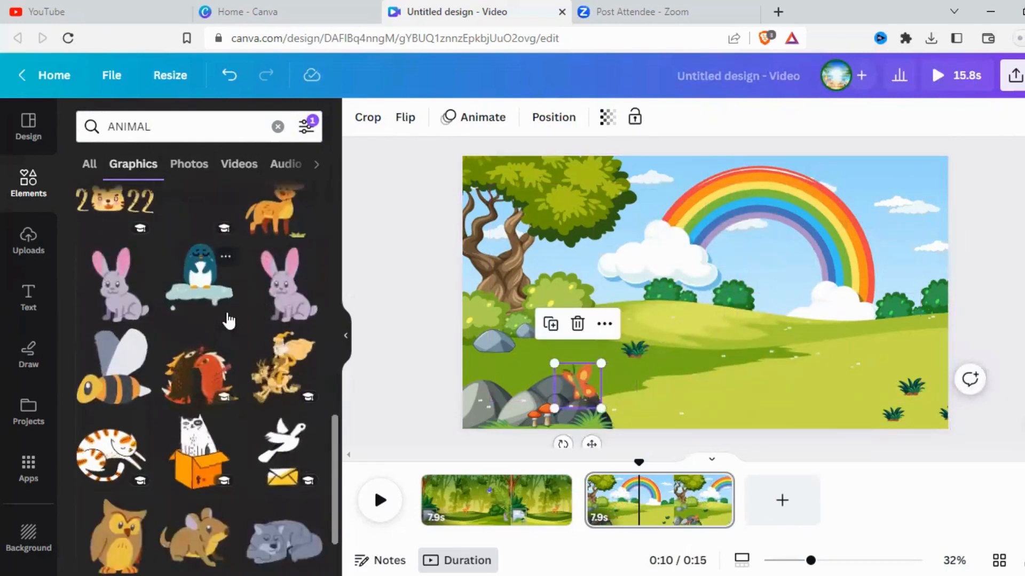
scroll(228, 320, down, 3)
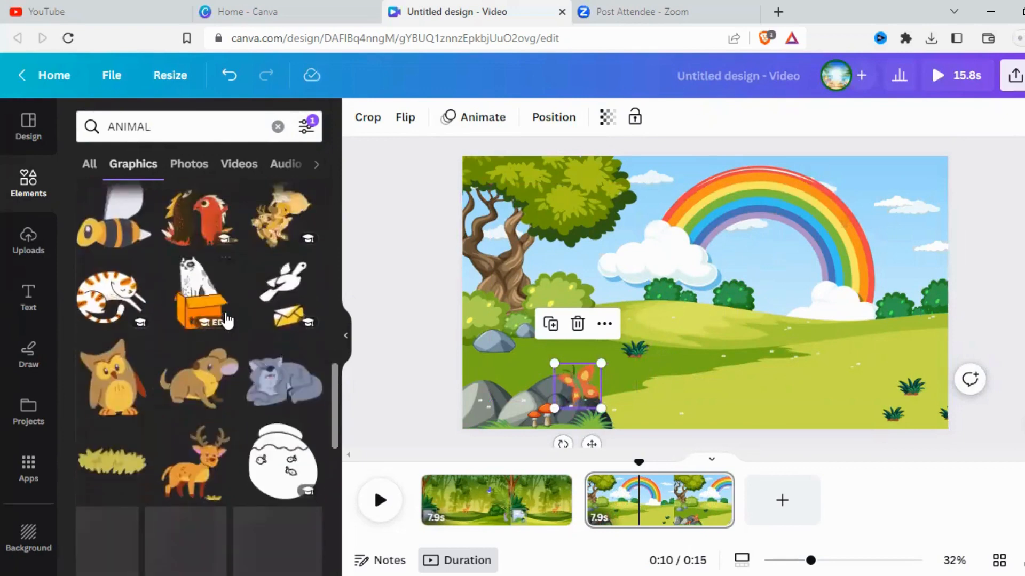
click(109, 242)
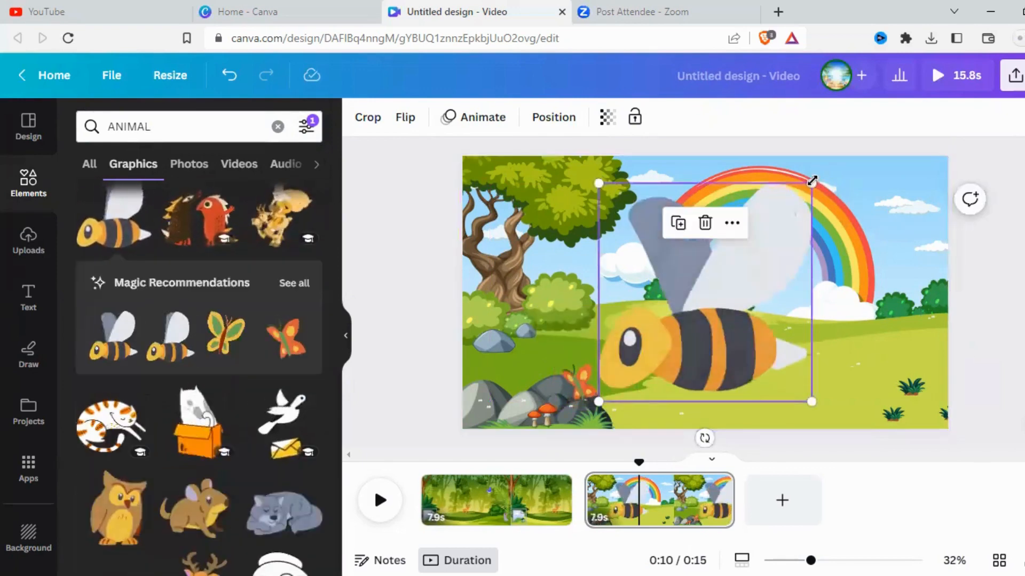
drag(811, 179, 609, 235)
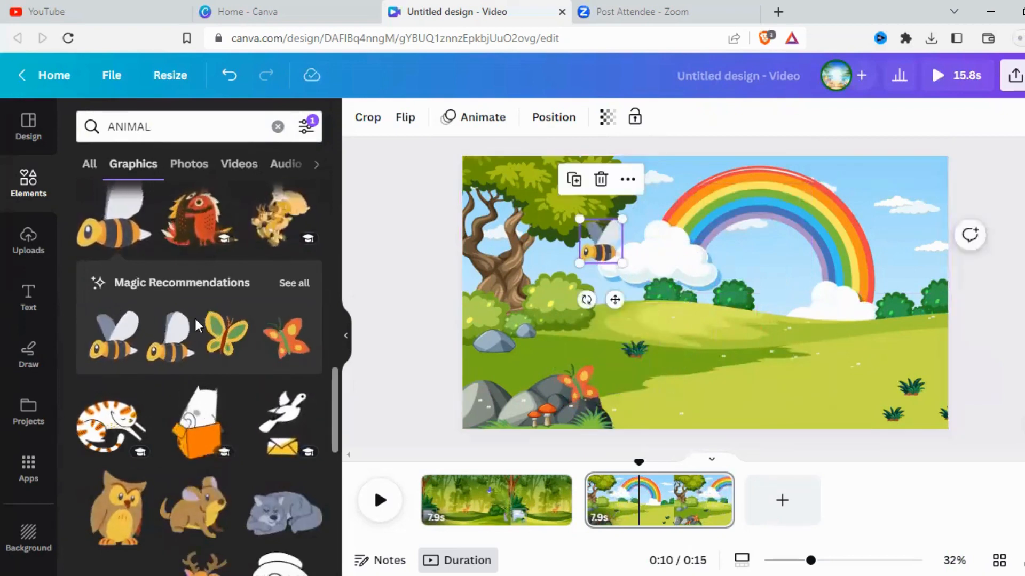
Add a second, slightly smaller bee and place it to the left of the first one, beside the tree trunk.
click(116, 243)
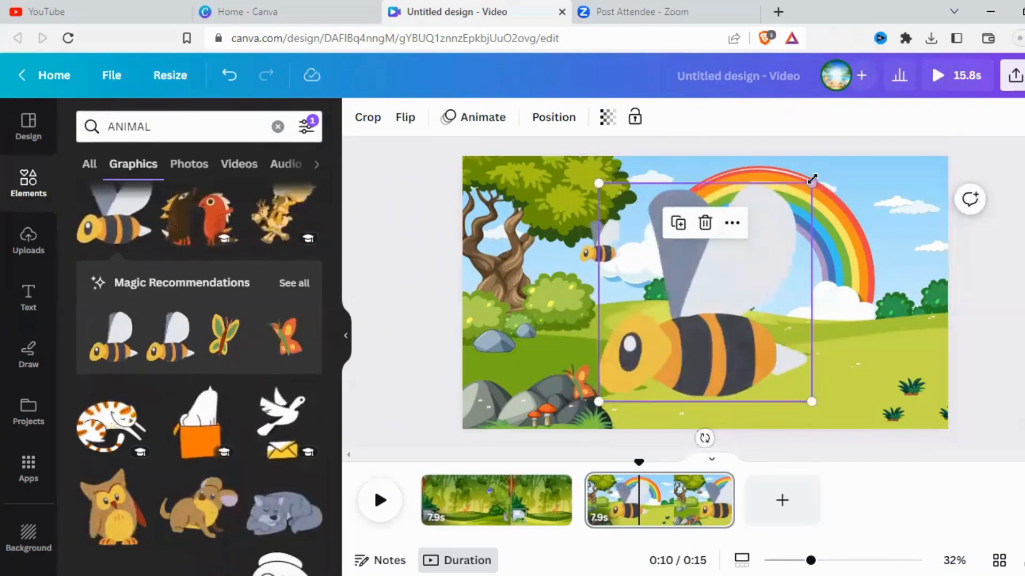
drag(812, 182, 587, 282)
drag(600, 246, 548, 243)
Add the brown beaver to the scene, shrink it and place it on the grass below the rainbow's right end.
scroll(191, 304, down, 10)
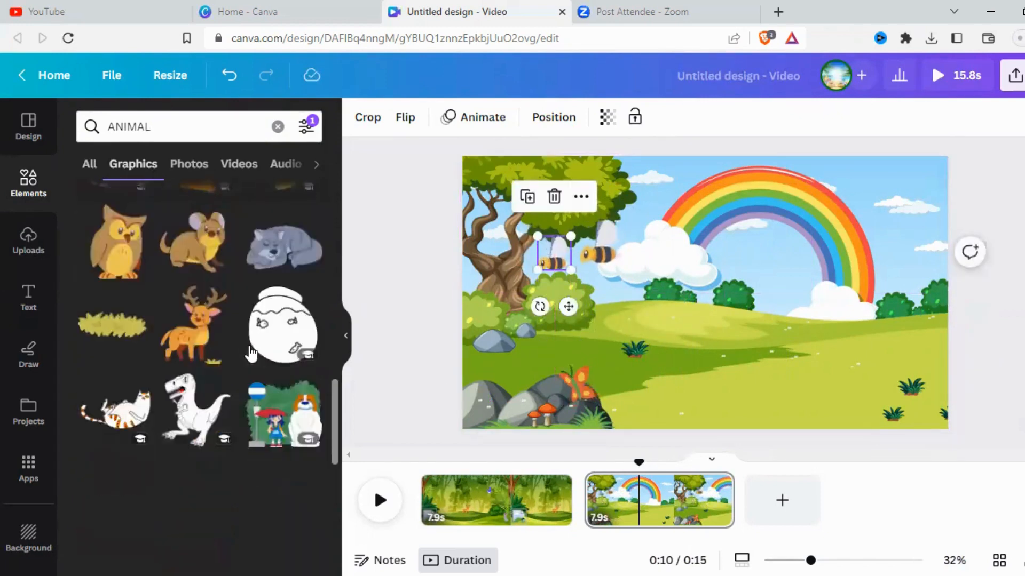
scroll(138, 384, down, 3)
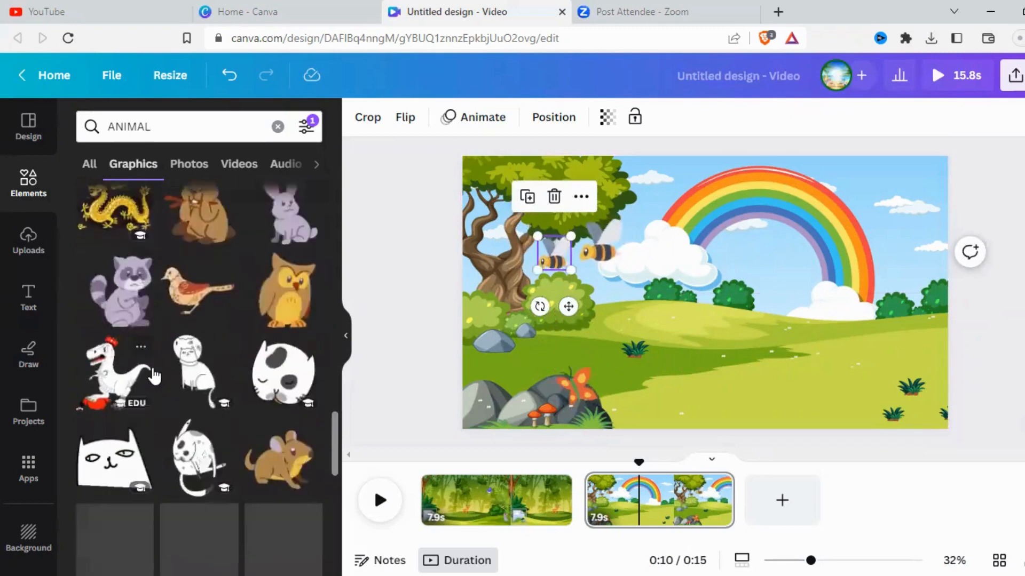
scroll(140, 381, up, 3)
click(198, 379)
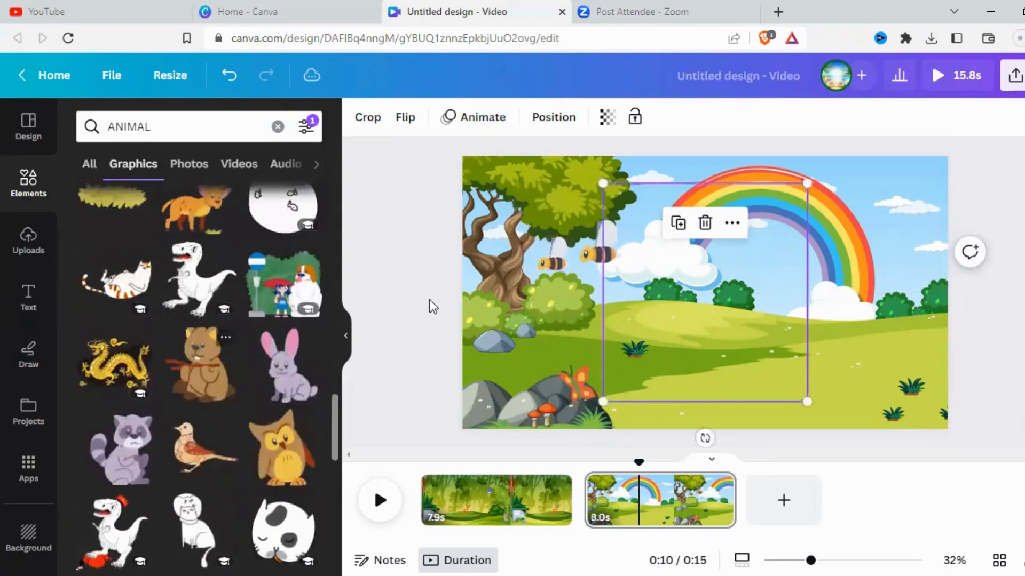
drag(744, 307, 646, 354)
drag(796, 351, 870, 334)
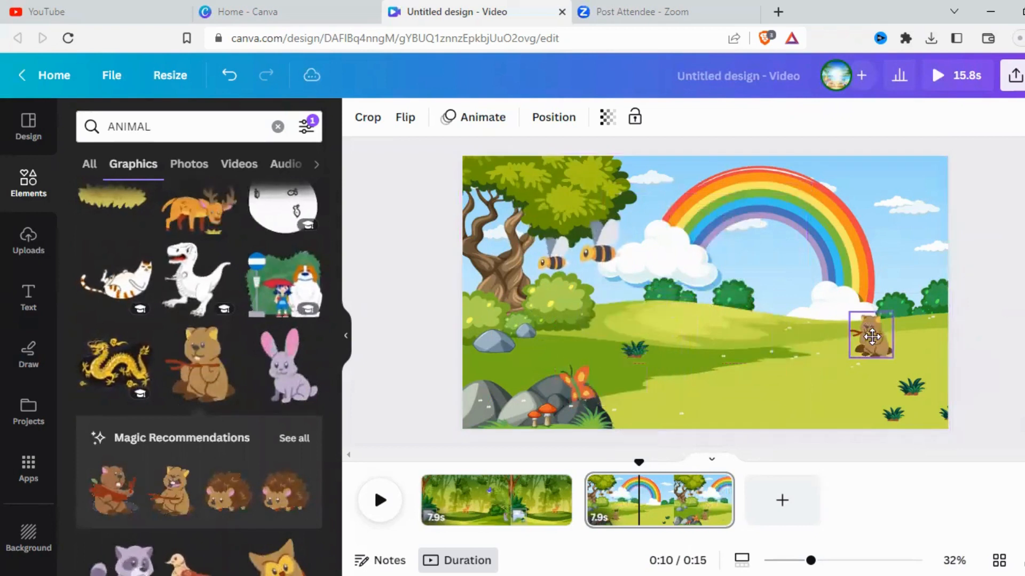
Flip the beaver horizontally.
click(405, 117)
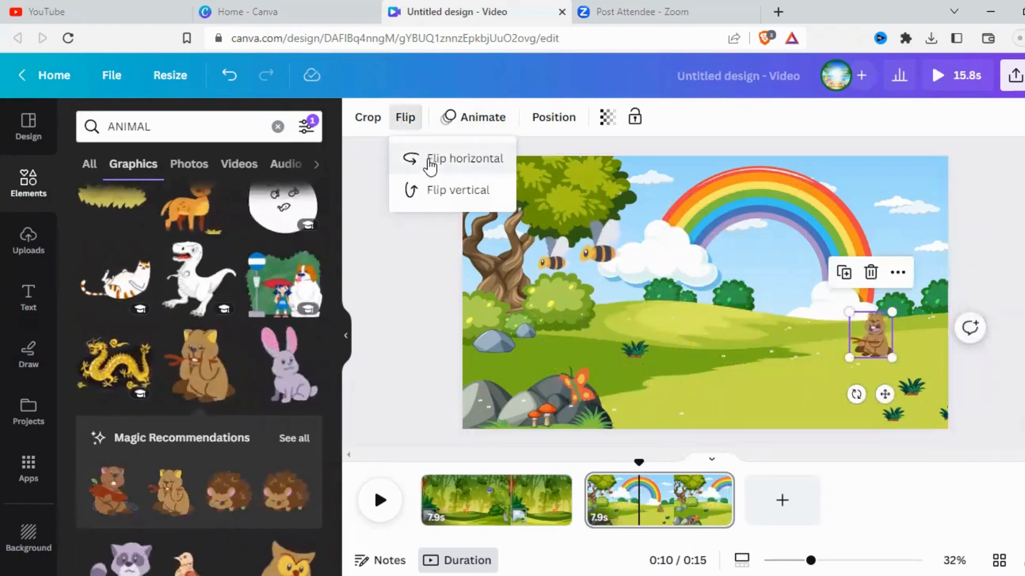
click(414, 159)
click(814, 358)
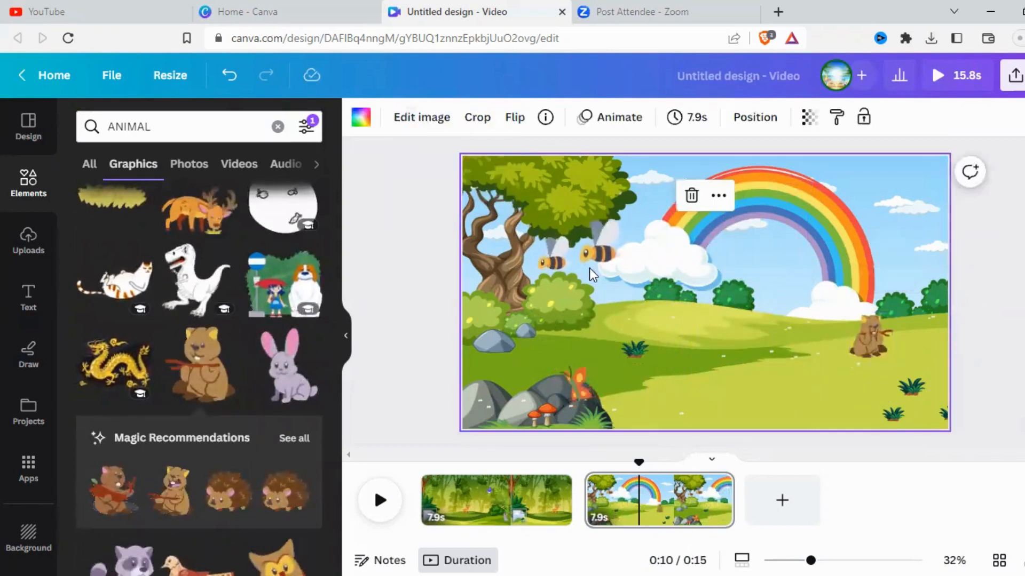
Add the robin with the shining sun, scale it down and place it in the sky at the scene's upper right.
scroll(251, 297, down, 3)
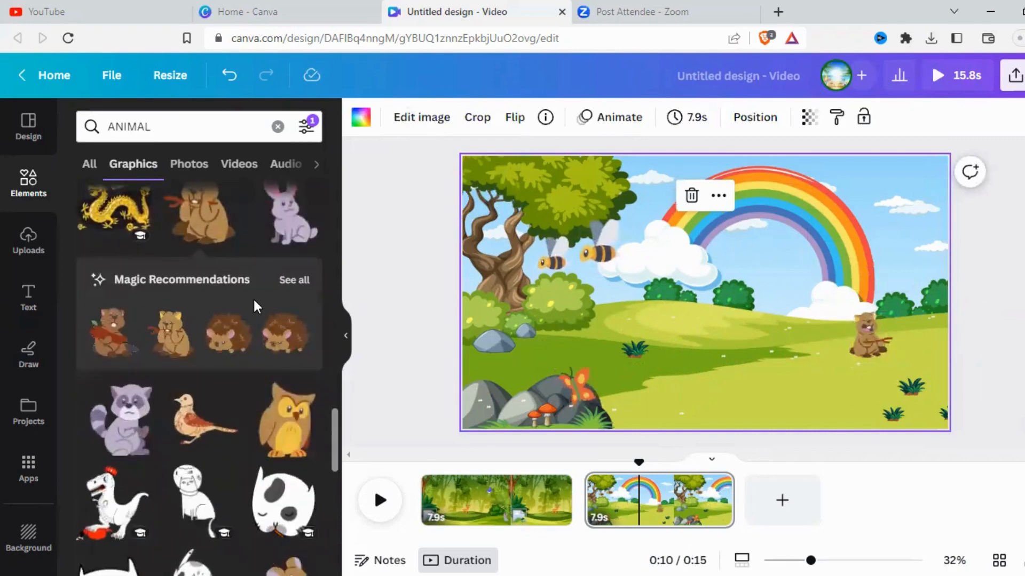
scroll(227, 365, down, 5)
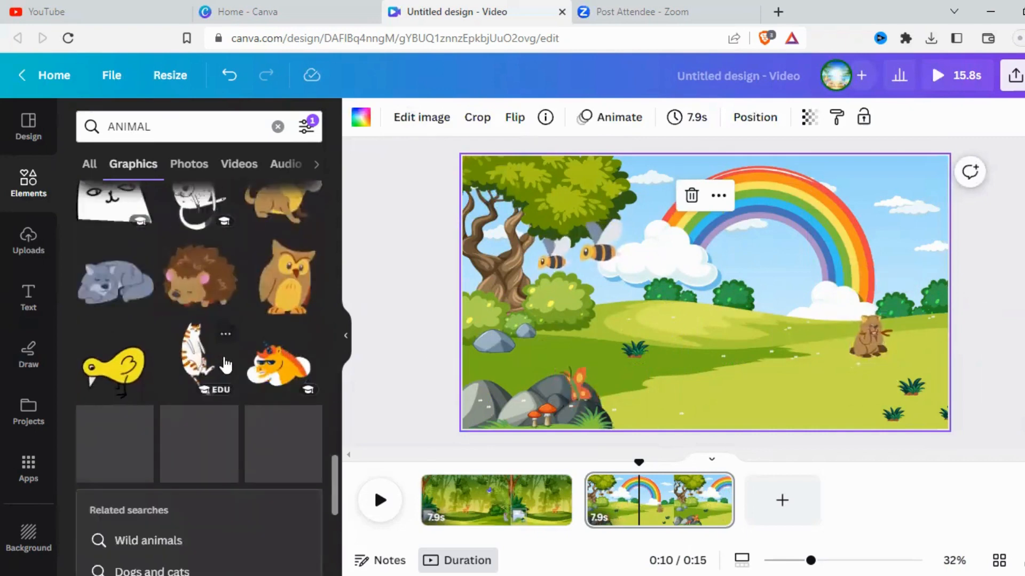
scroll(227, 365, down, 5)
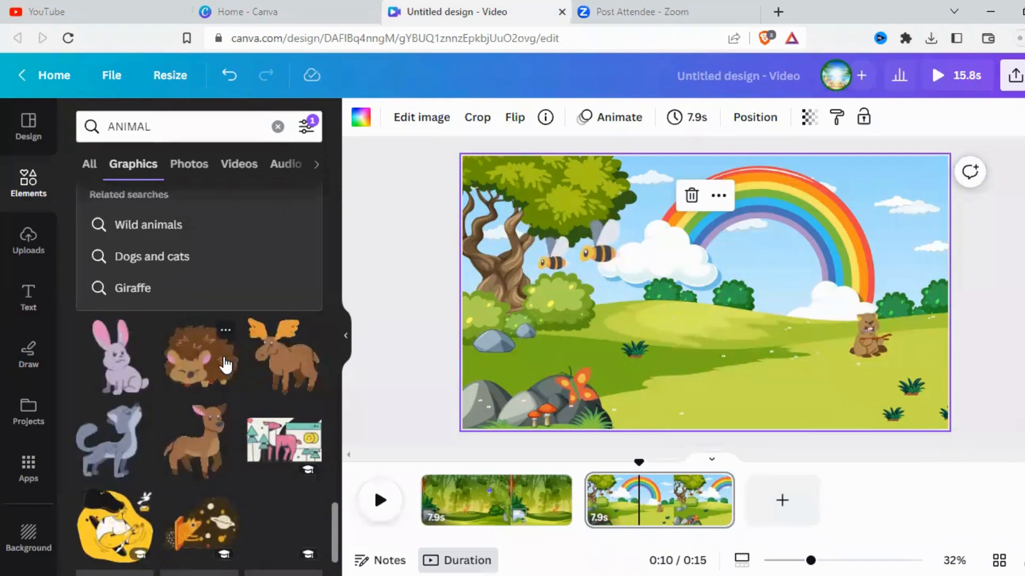
scroll(227, 366, down, 10)
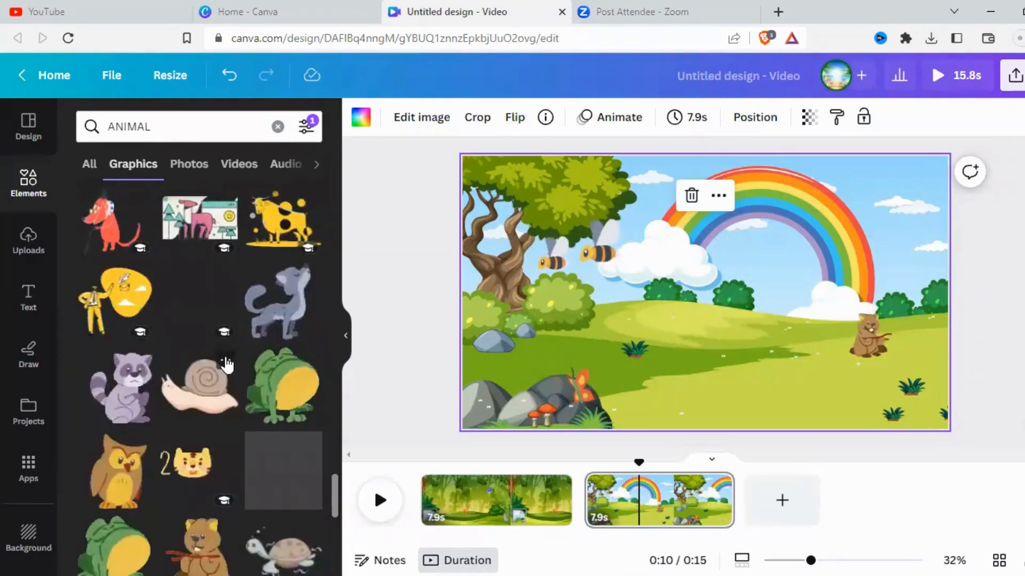
scroll(225, 359, down, 10)
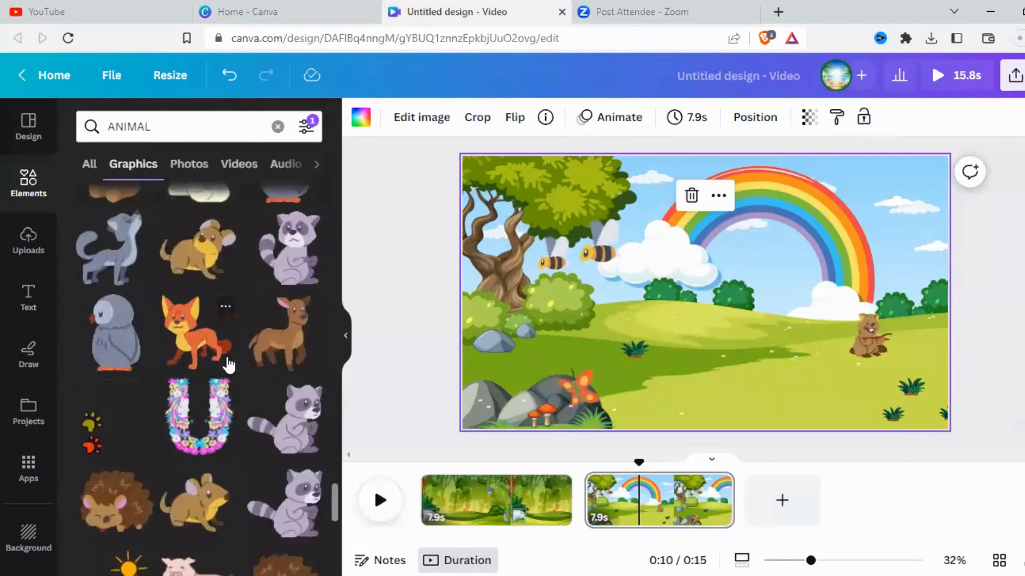
scroll(228, 366, down, 5)
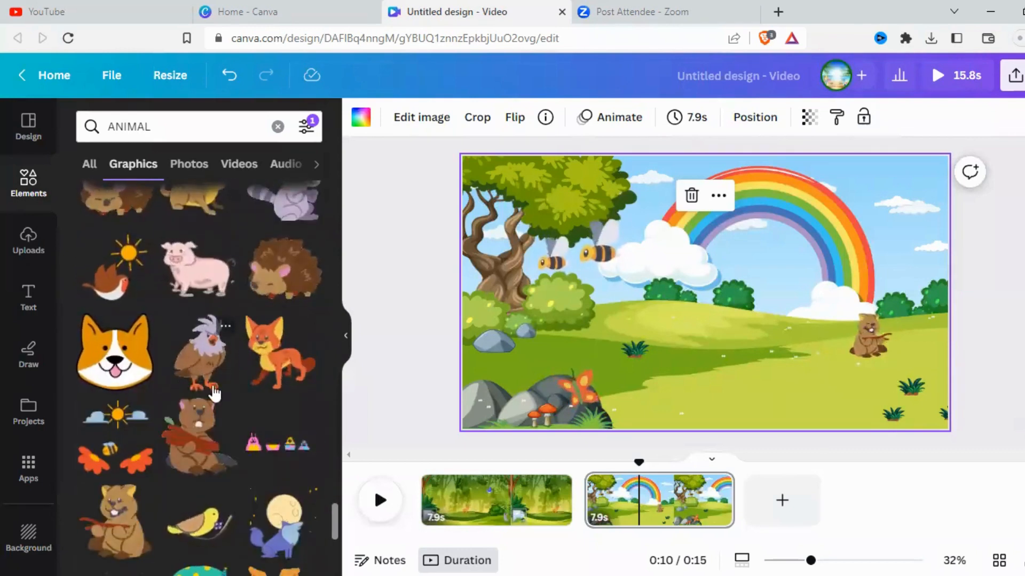
click(129, 254)
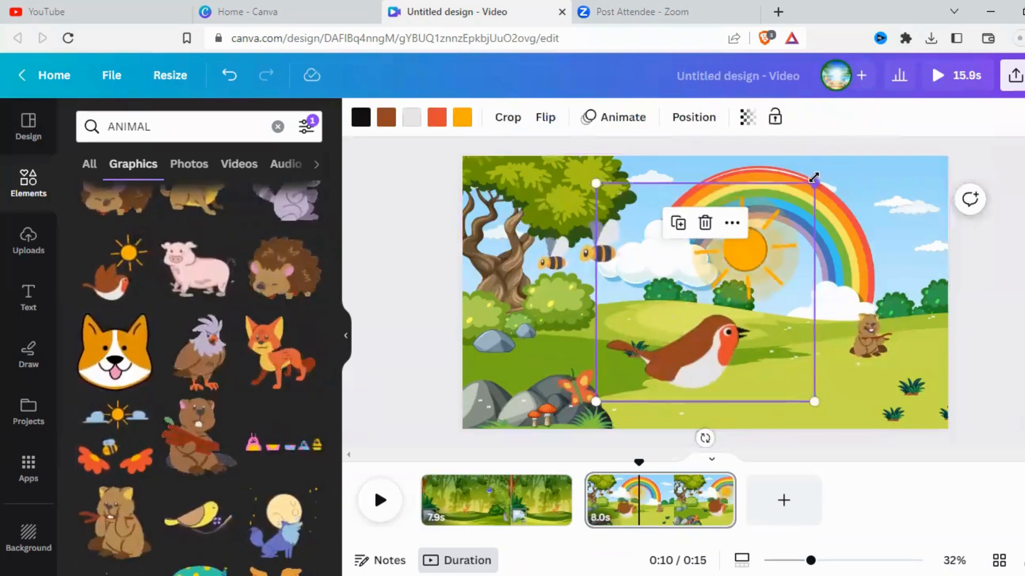
drag(813, 181, 716, 315)
drag(660, 343, 886, 197)
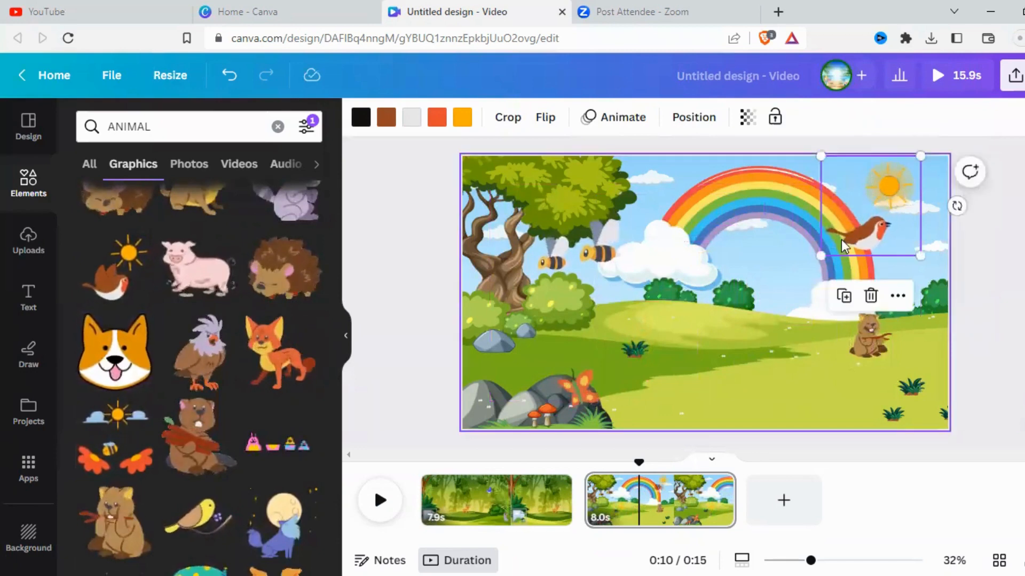
click(783, 277)
click(895, 219)
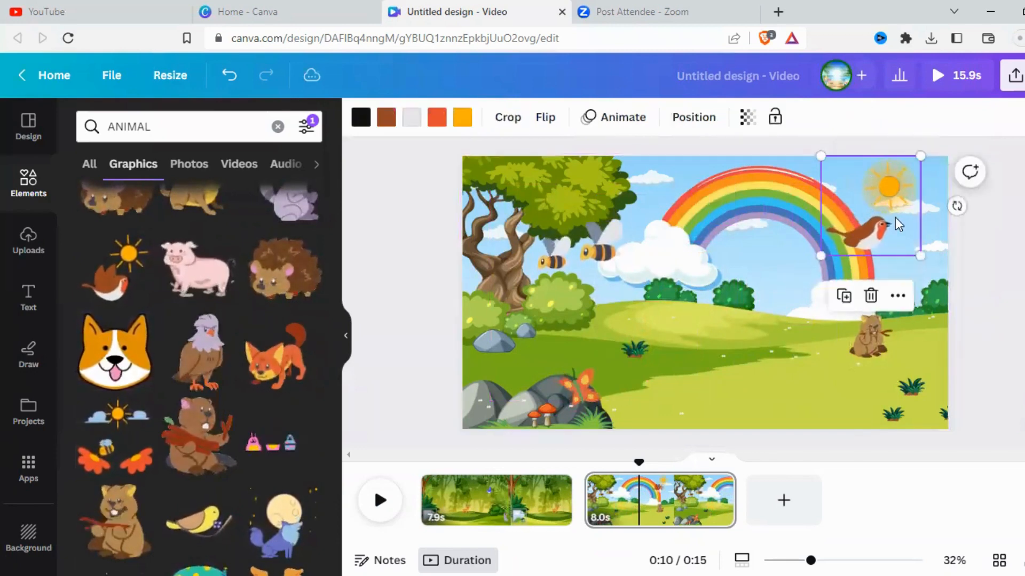
Browse further animal graphics, search for Elephant and clear the search.
scroll(257, 368, down, 6)
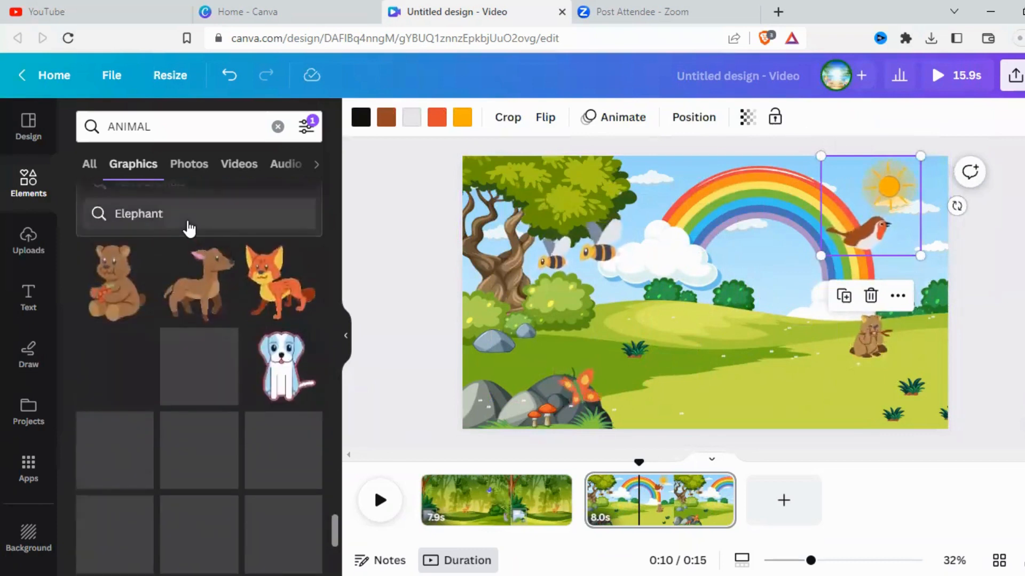
scroll(189, 228, up, 2)
click(172, 294)
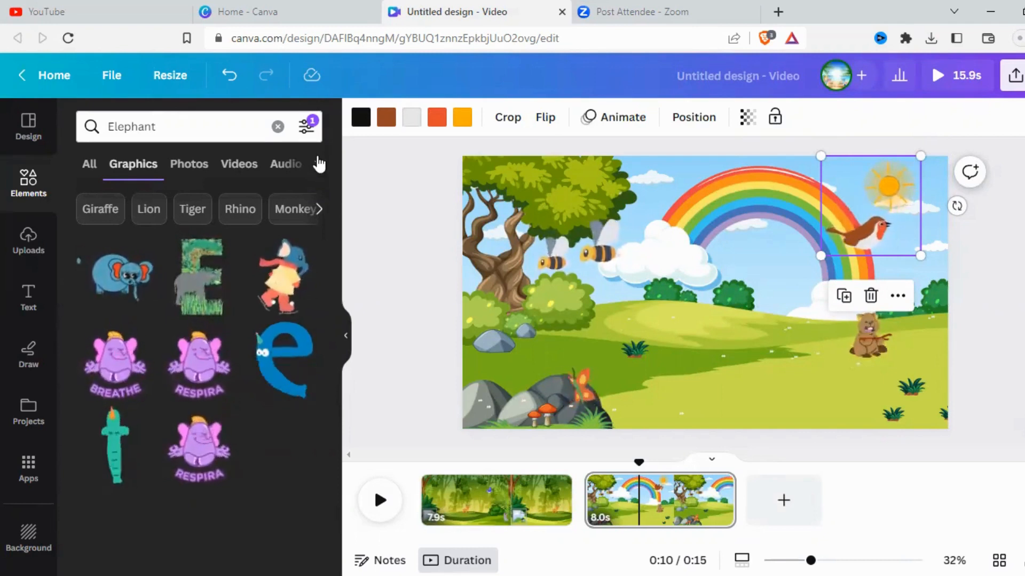
click(277, 126)
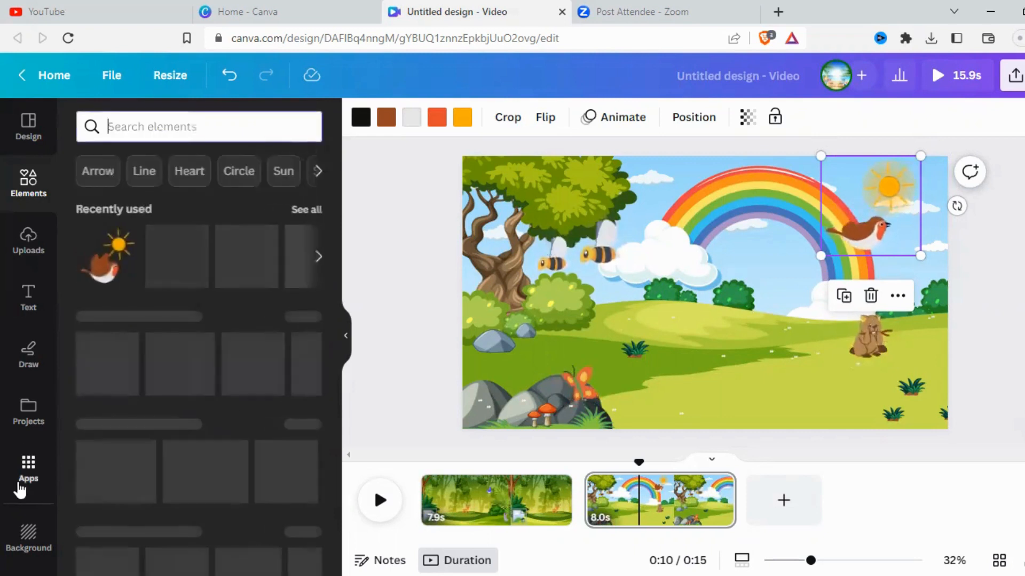
Find Pixton among the content apps and add it to the editor.
click(22, 487)
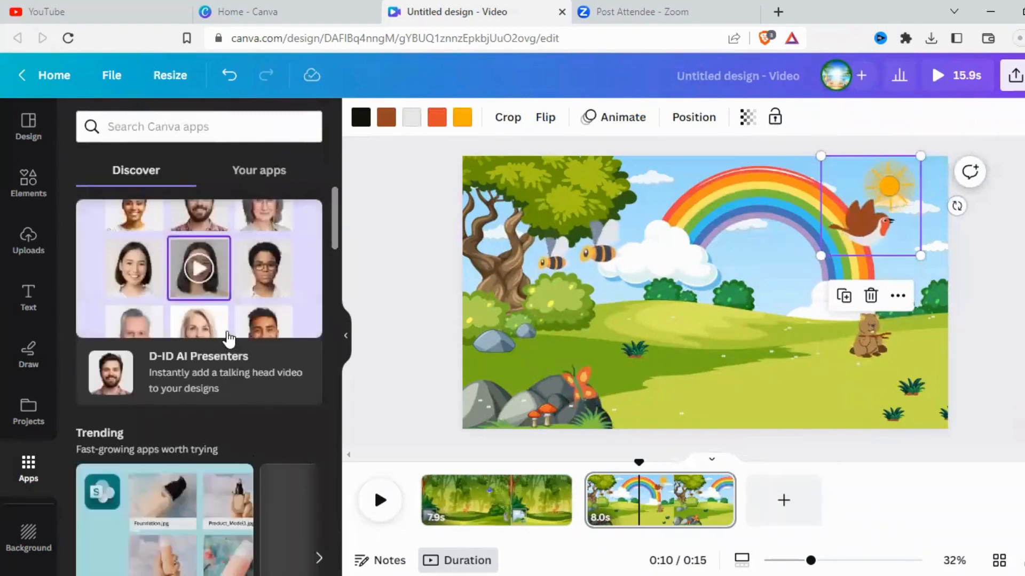
scroll(235, 363, down, 15)
scroll(234, 376, up, 3)
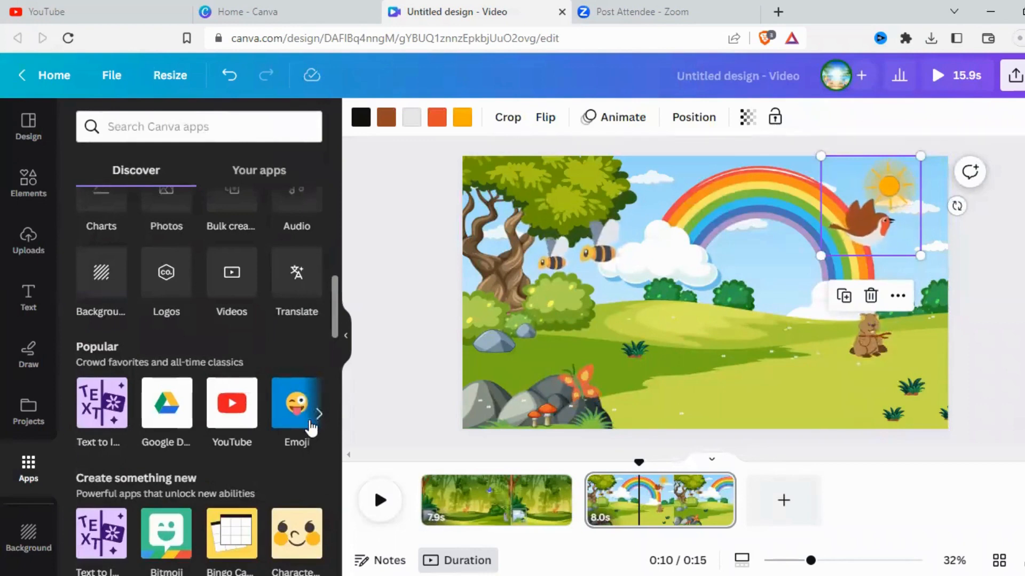
scroll(237, 486, down, 1)
scroll(236, 487, down, 3)
scroll(225, 487, down, 2)
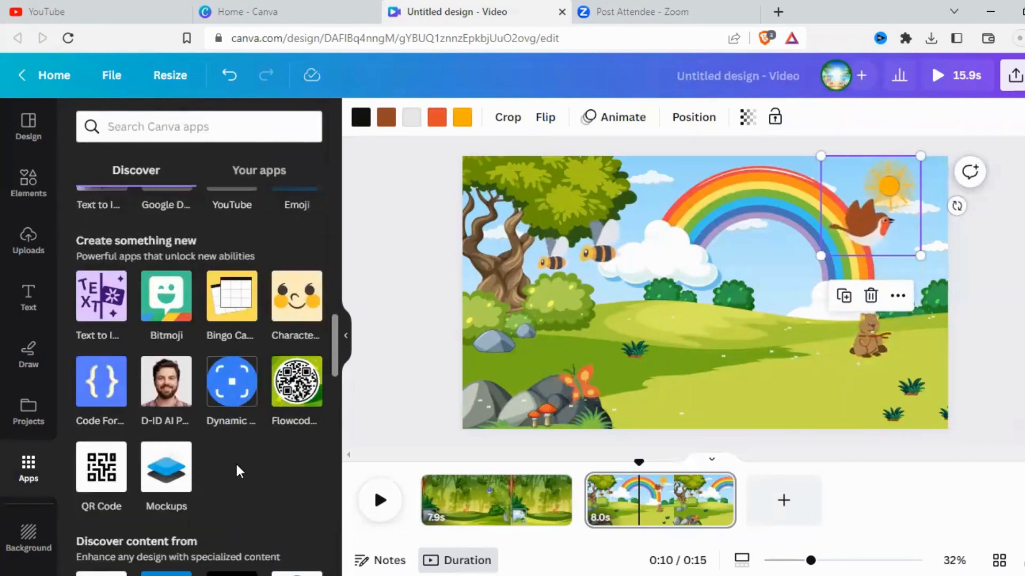
scroll(235, 462, down, 7)
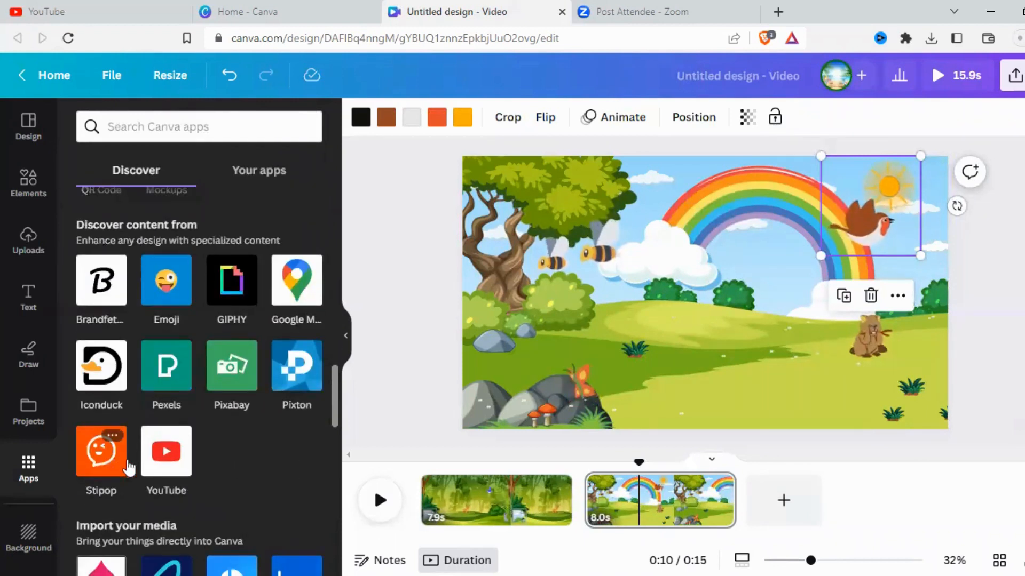
click(289, 377)
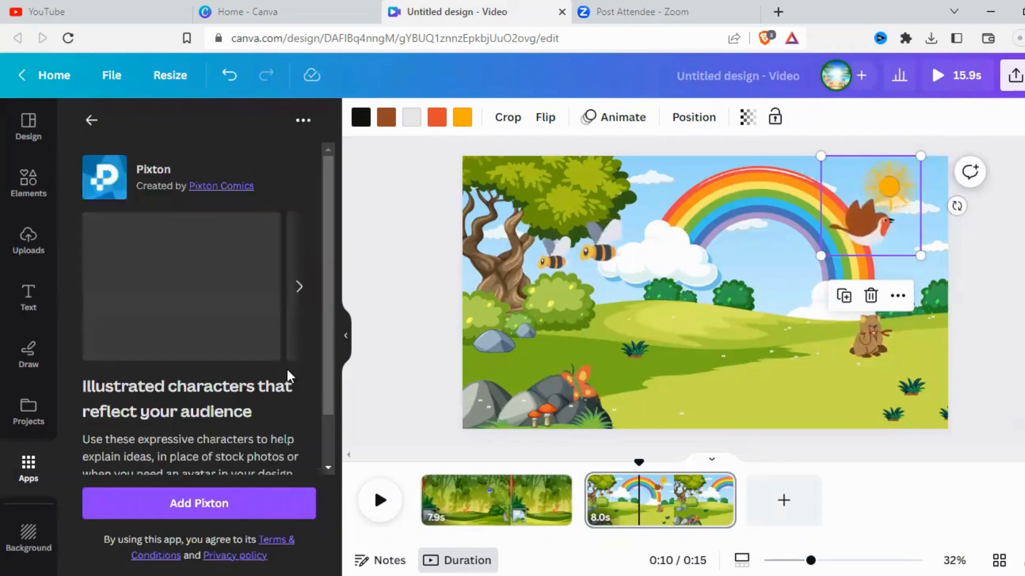
click(181, 519)
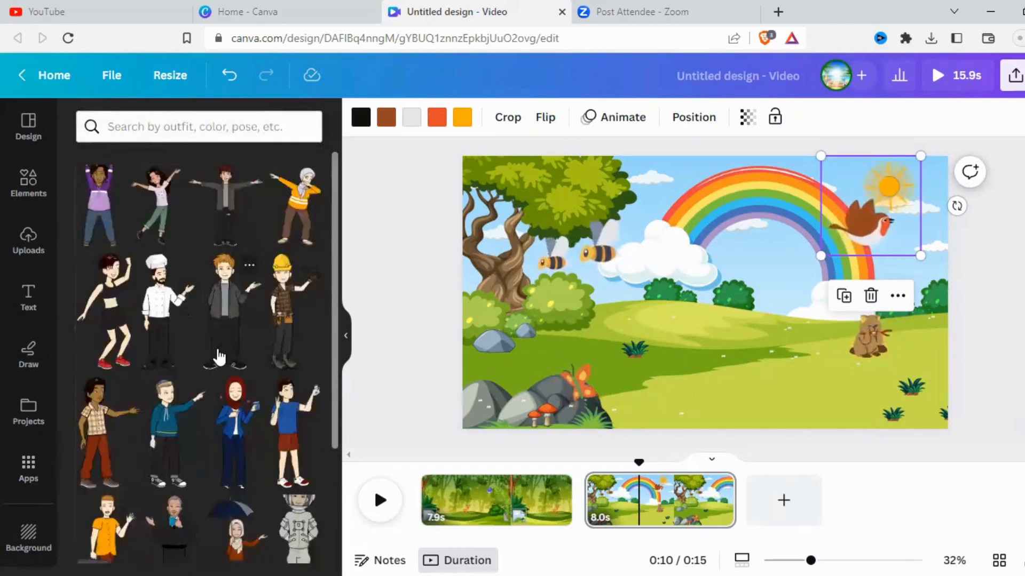
Add the Pixton character walking with a suitcase and waving to the meadow scene, keeping only one copy.
scroll(214, 360, down, 7)
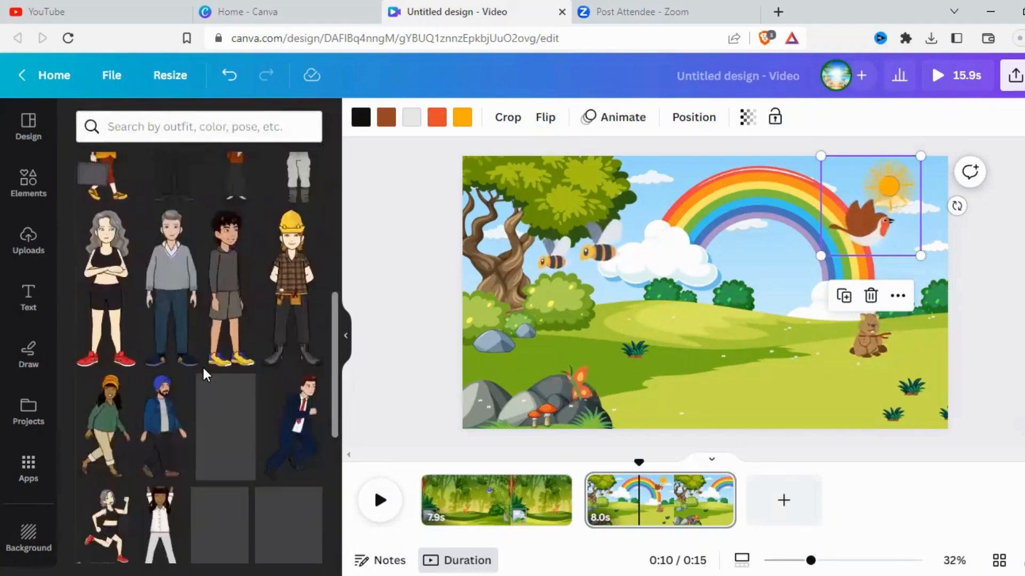
scroll(203, 372, down, 3)
scroll(202, 372, down, 10)
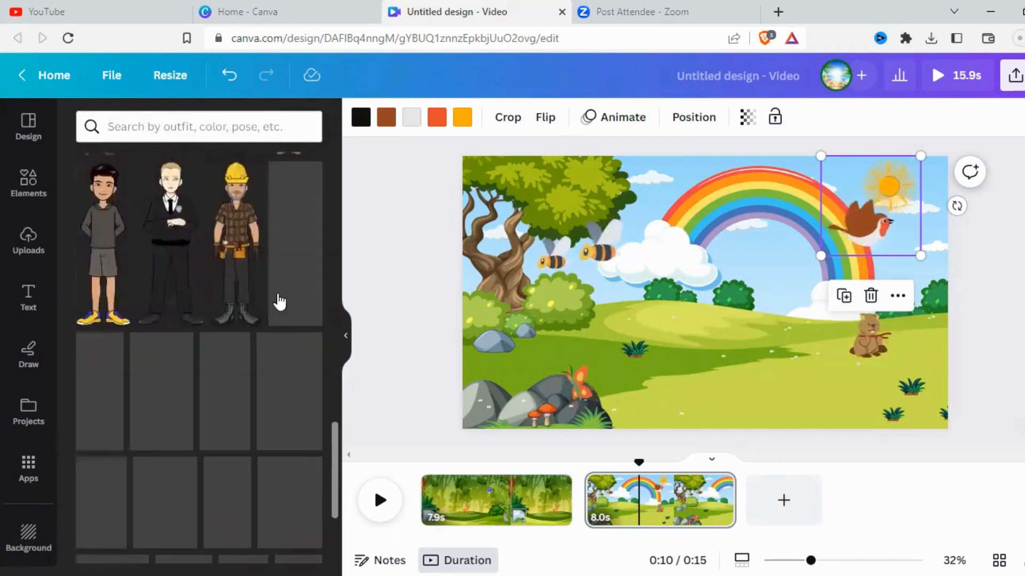
scroll(247, 327, down, 3)
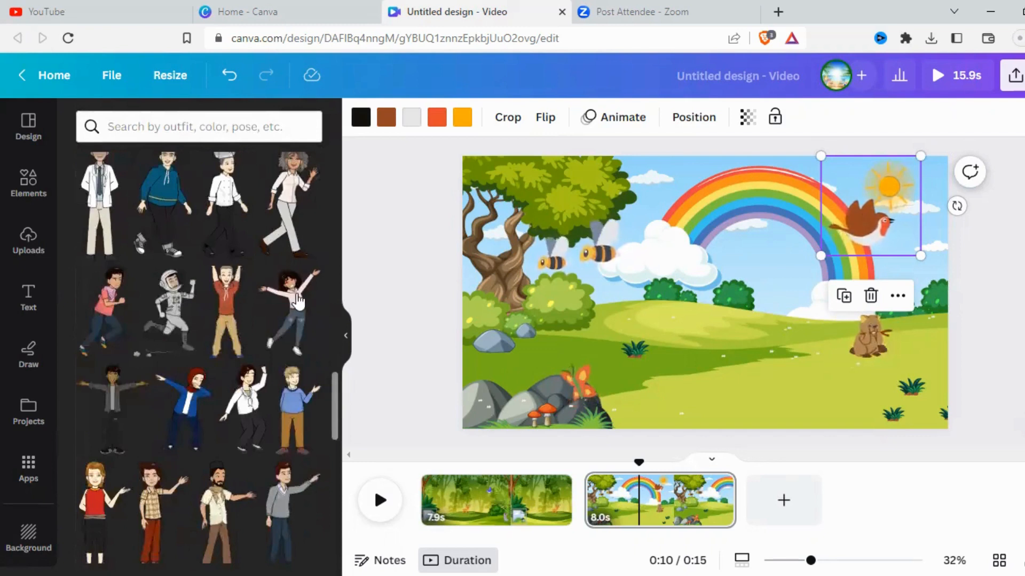
scroll(241, 414, down, 5)
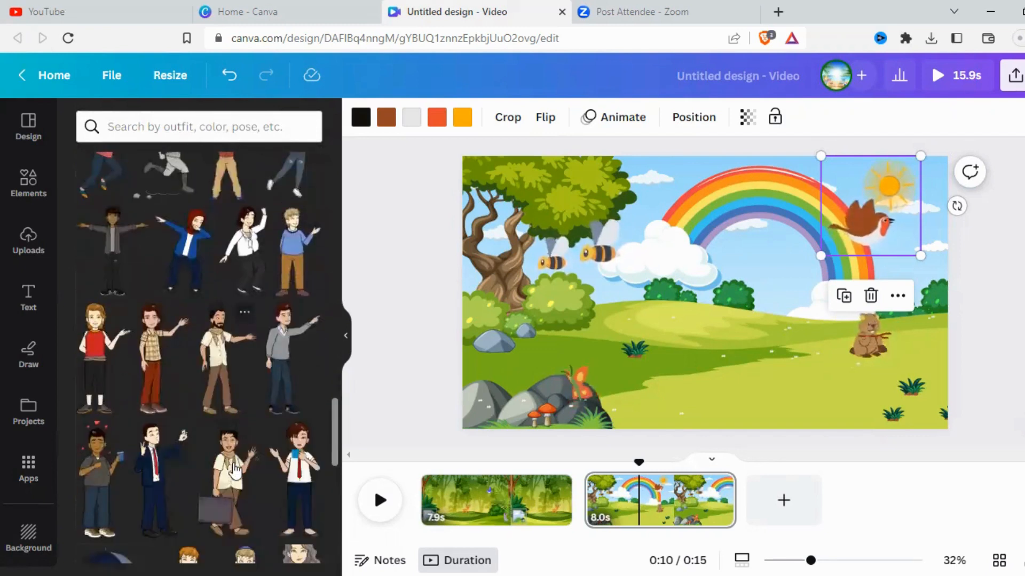
click(230, 479)
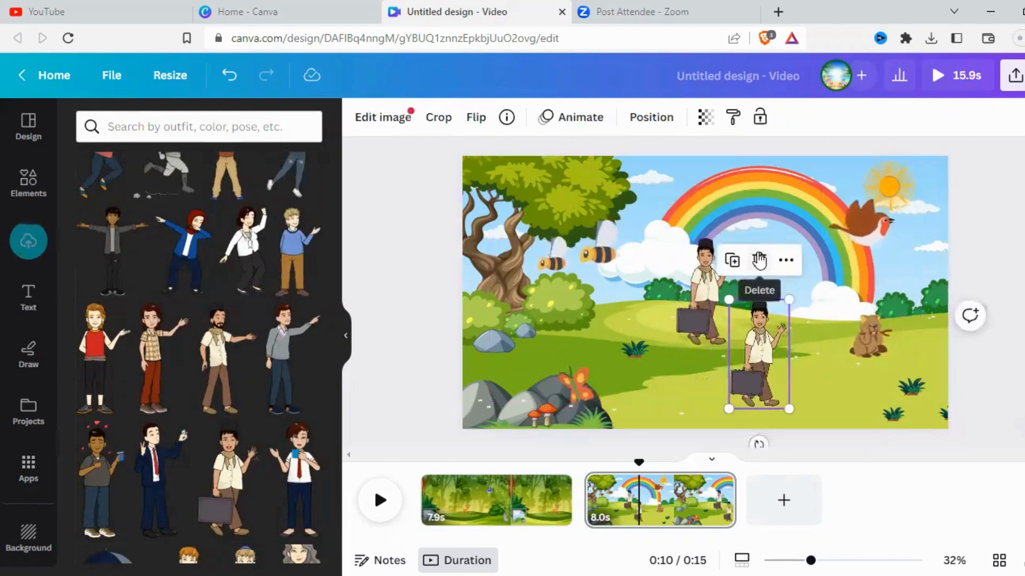
click(758, 260)
Enlarge the man with the suitcase and stand him on the grass below the rainbow, at the scene's lower edge.
drag(715, 277, 722, 341)
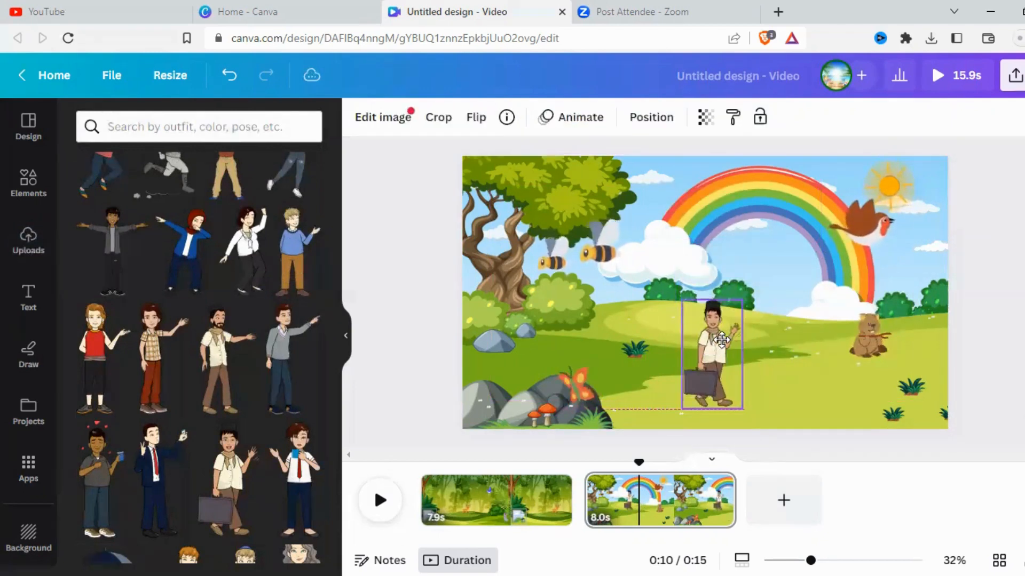
drag(742, 293, 773, 238)
drag(738, 291, 736, 314)
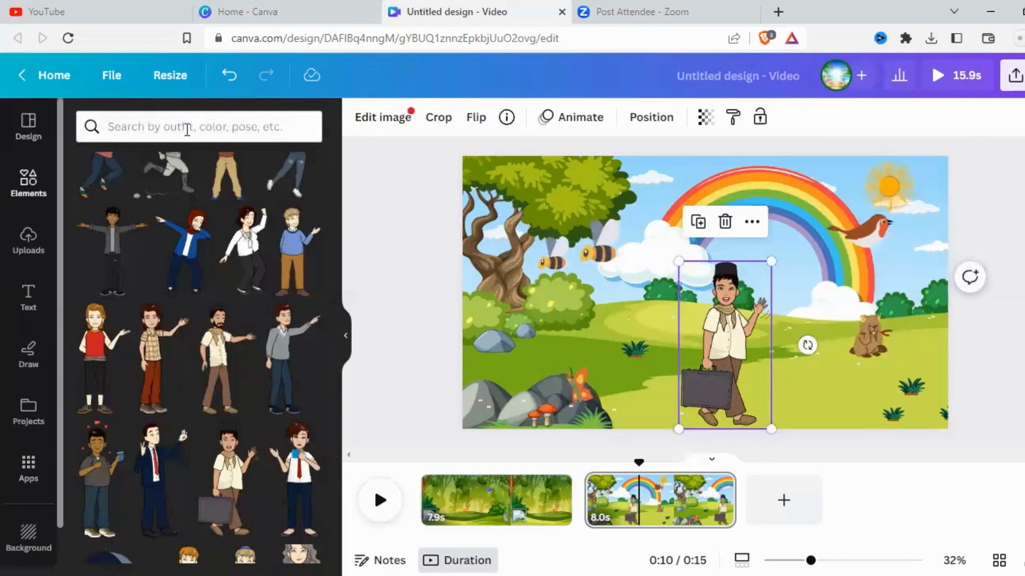
Search the elements library for LIP SYNC.
click(187, 130)
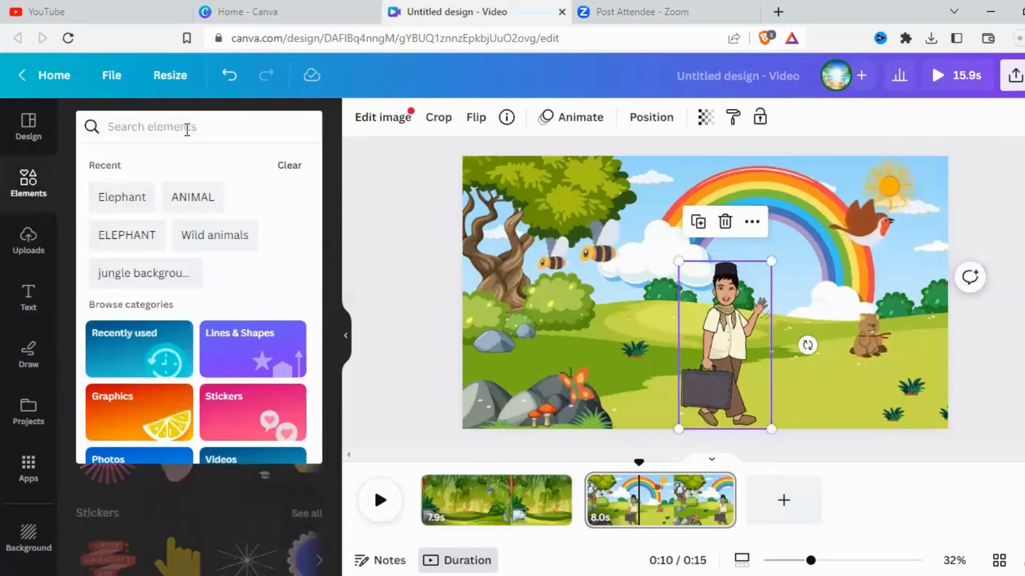
text(LIPSYN)
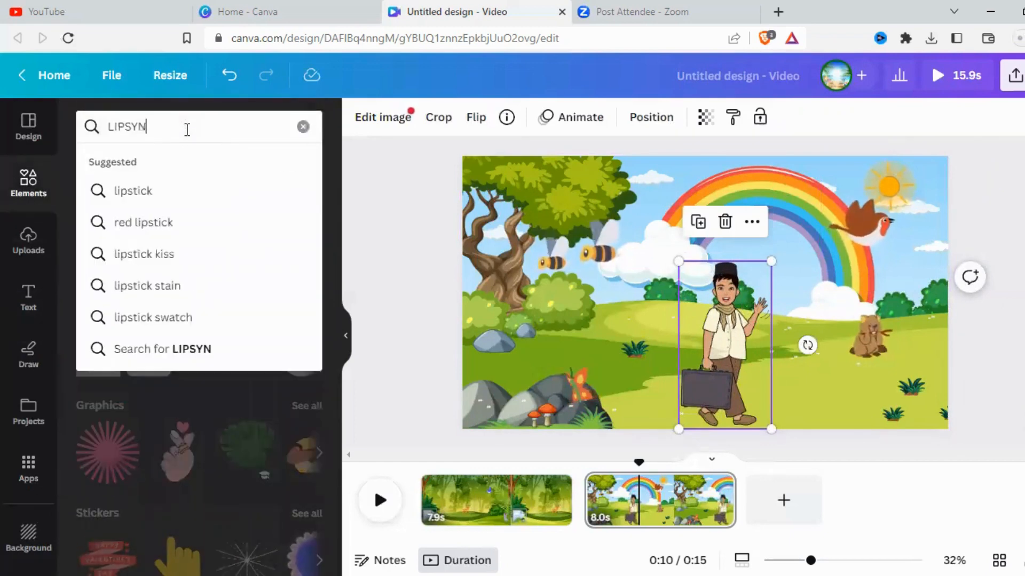
text(C)
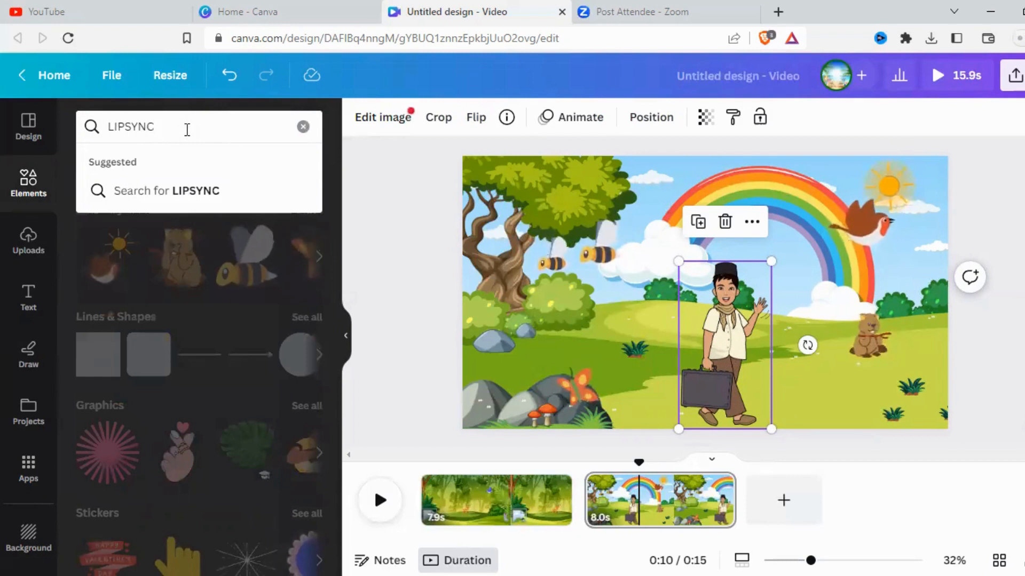
key(BackSpace)
key(BackSpace)
key(BackSpace)
key(BackSpace)
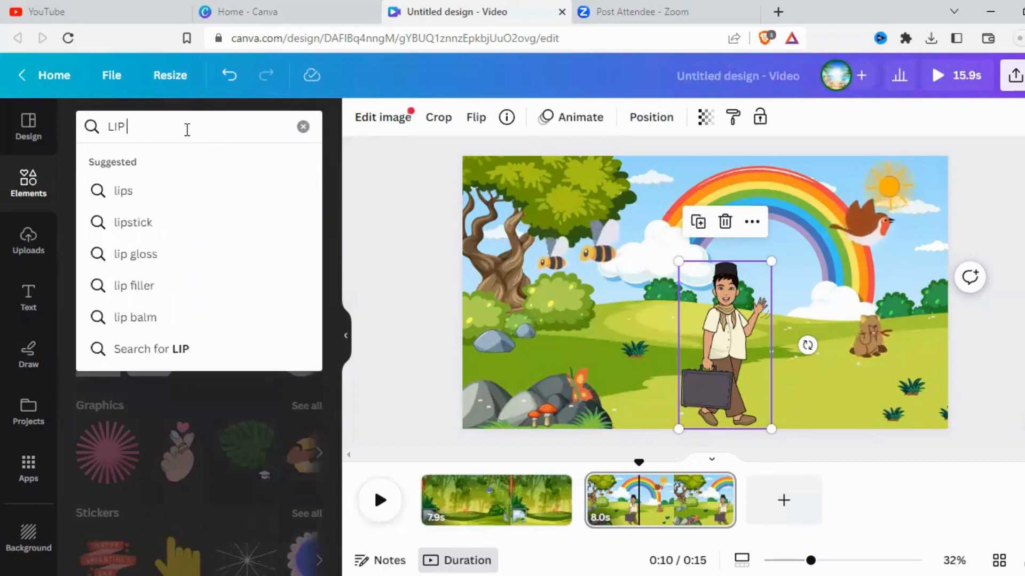
text(SYNC)
key(Return)
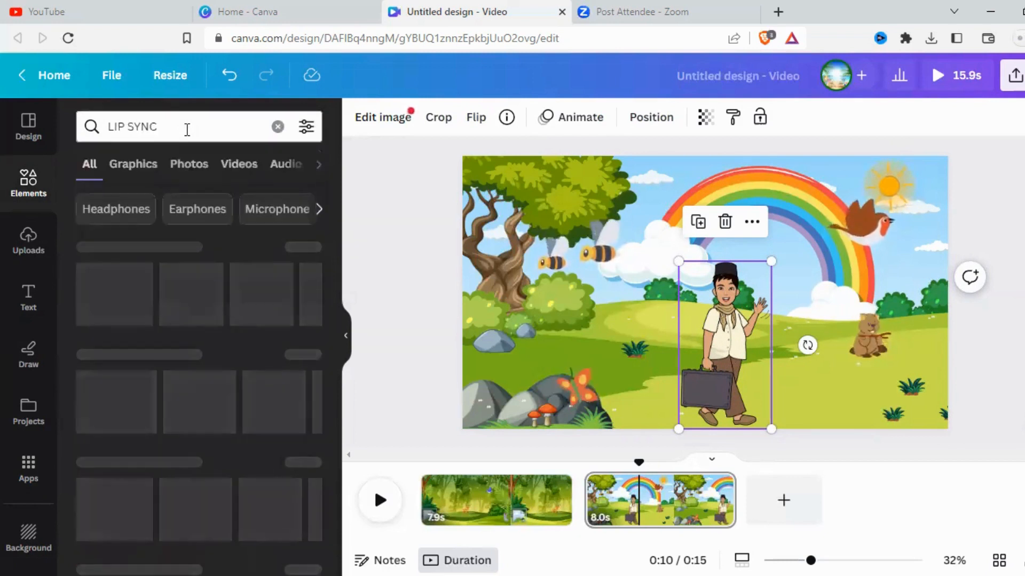
Filter the LIP SYNC results to animated items and show only videos.
click(306, 126)
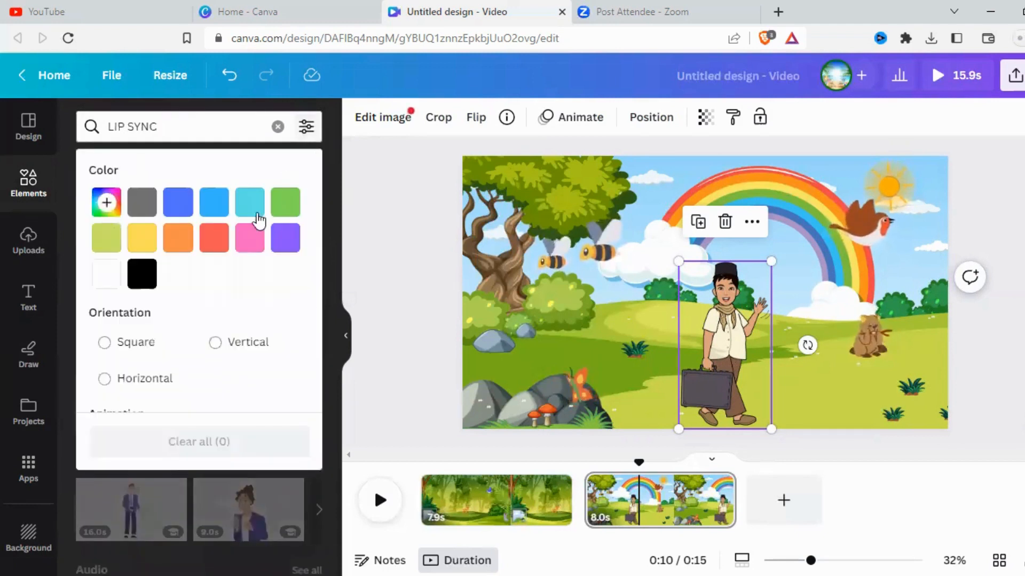
scroll(256, 344, down, 3)
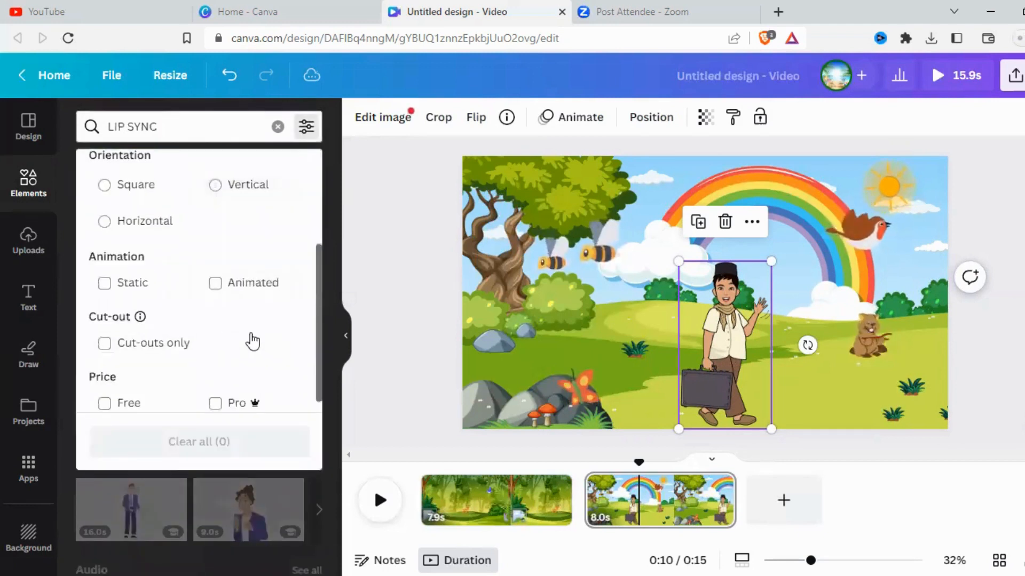
click(217, 267)
click(332, 303)
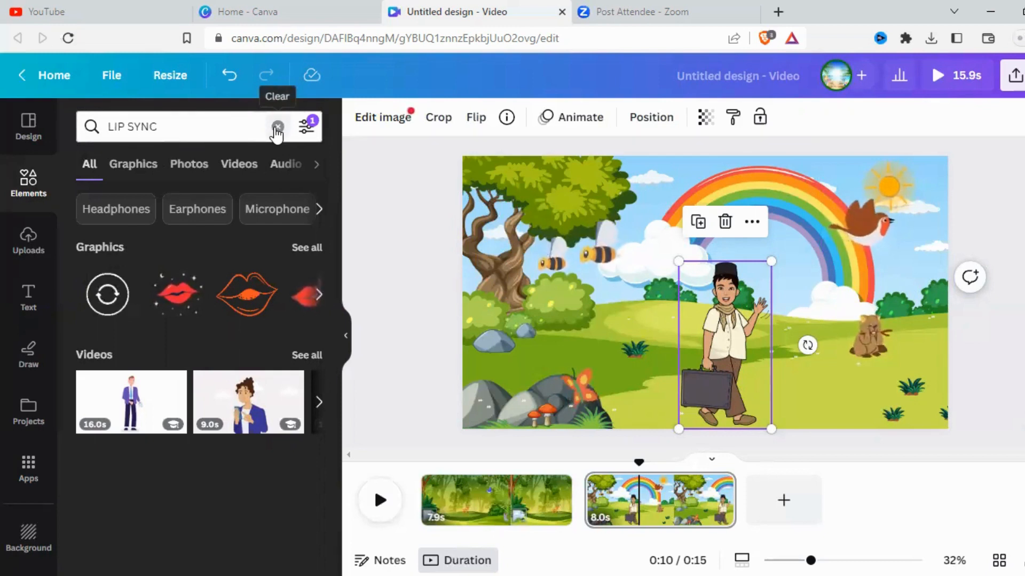
click(243, 166)
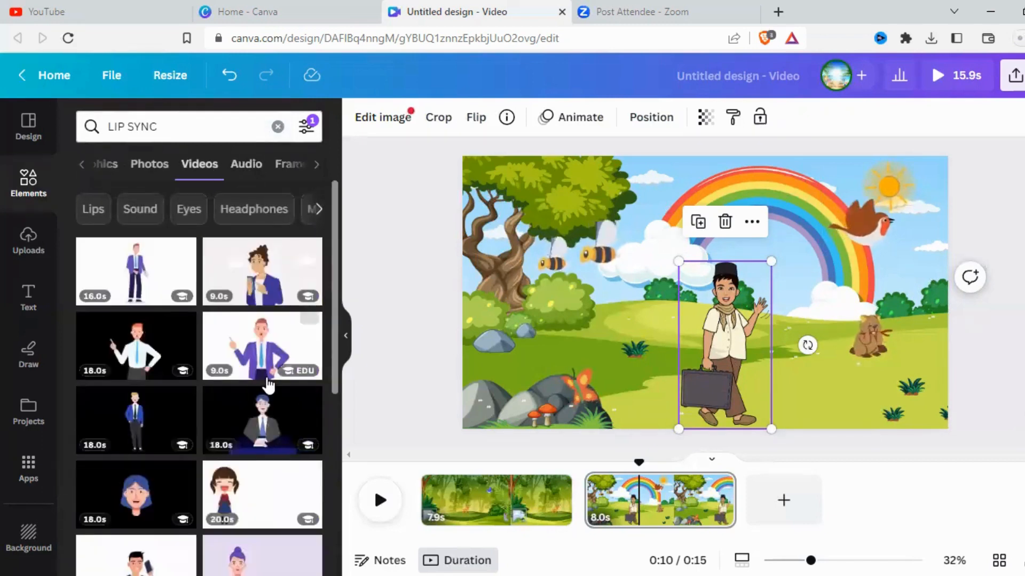
Add the 15-second video of two tigers in kimonos to the meadow scene and remove its background.
scroll(267, 385, down, 4)
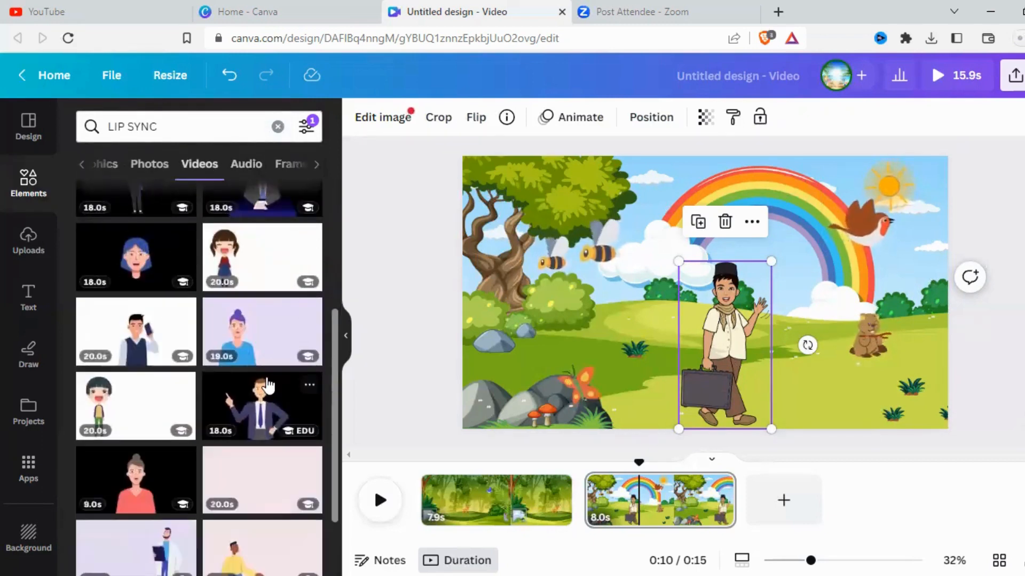
scroll(229, 327, down, 2)
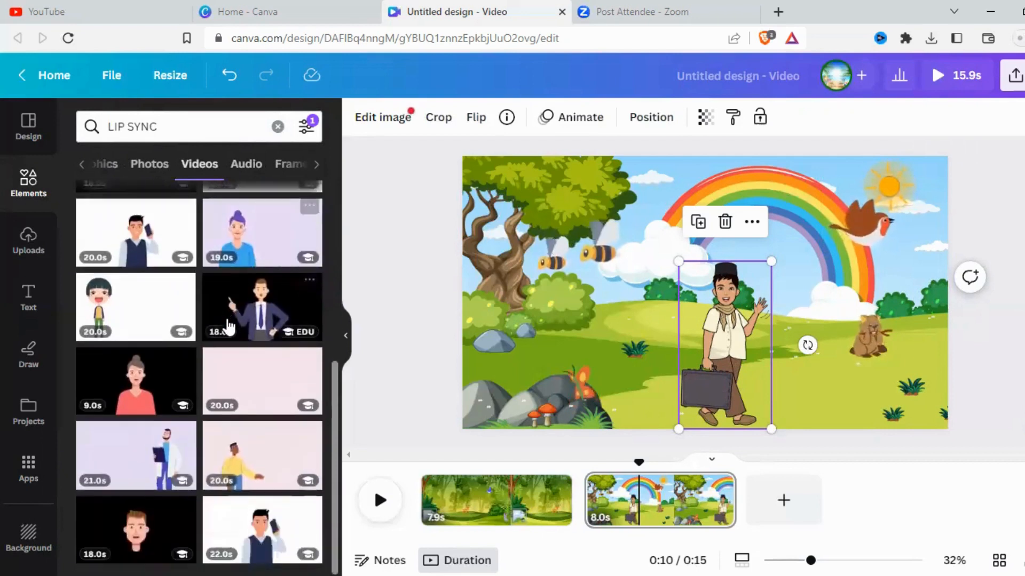
scroll(230, 326, down, 4)
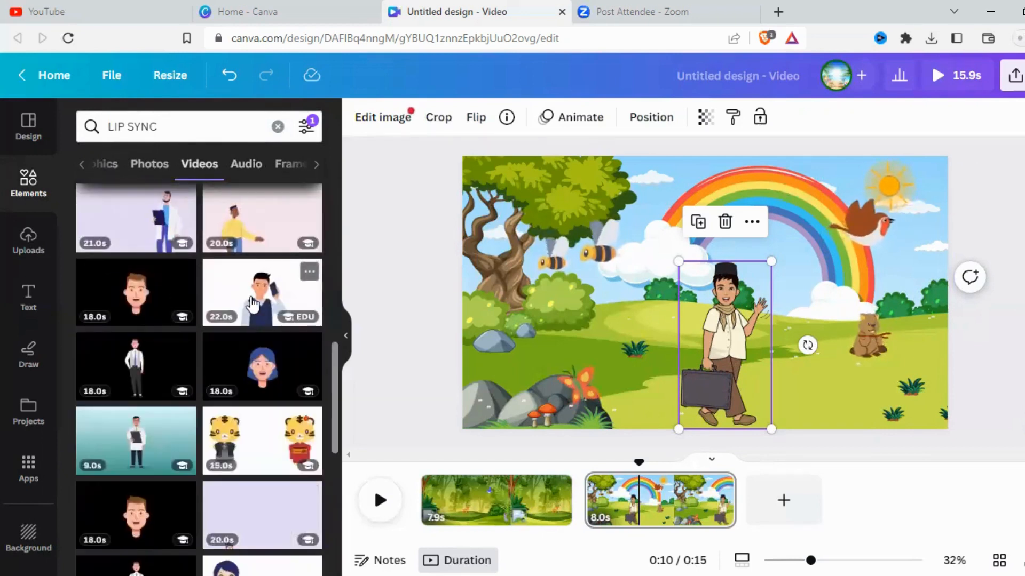
click(262, 445)
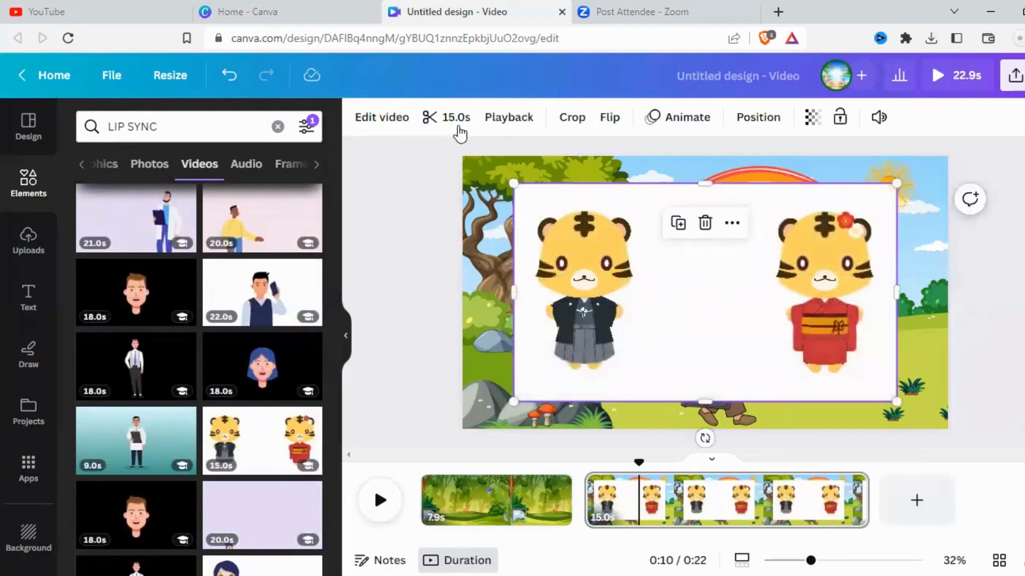
click(379, 117)
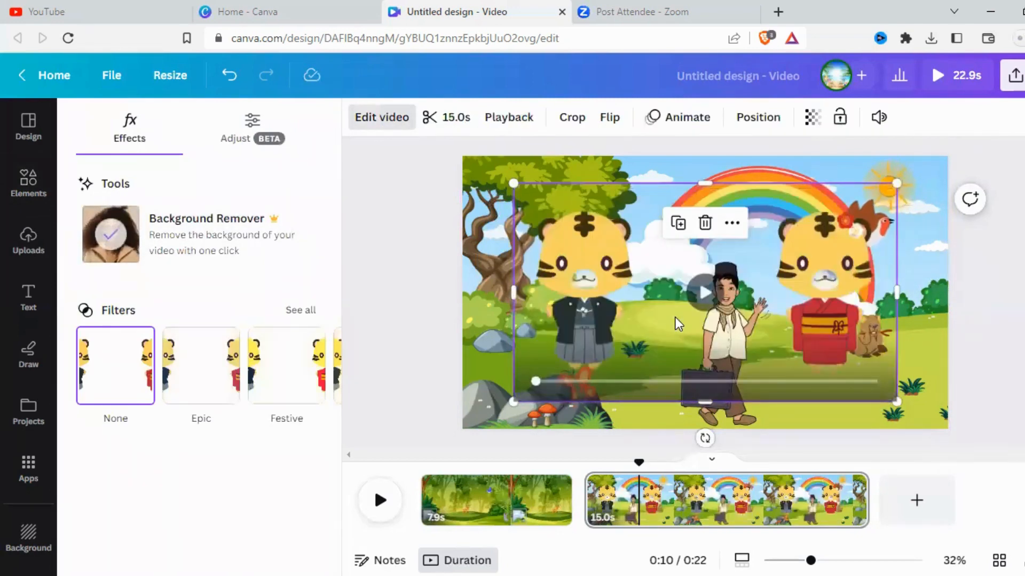
Crop the tiger video to the tiger in the black kimono and place it on the grass beside the man with the suitcase.
drag(827, 390, 830, 404)
drag(806, 346, 806, 289)
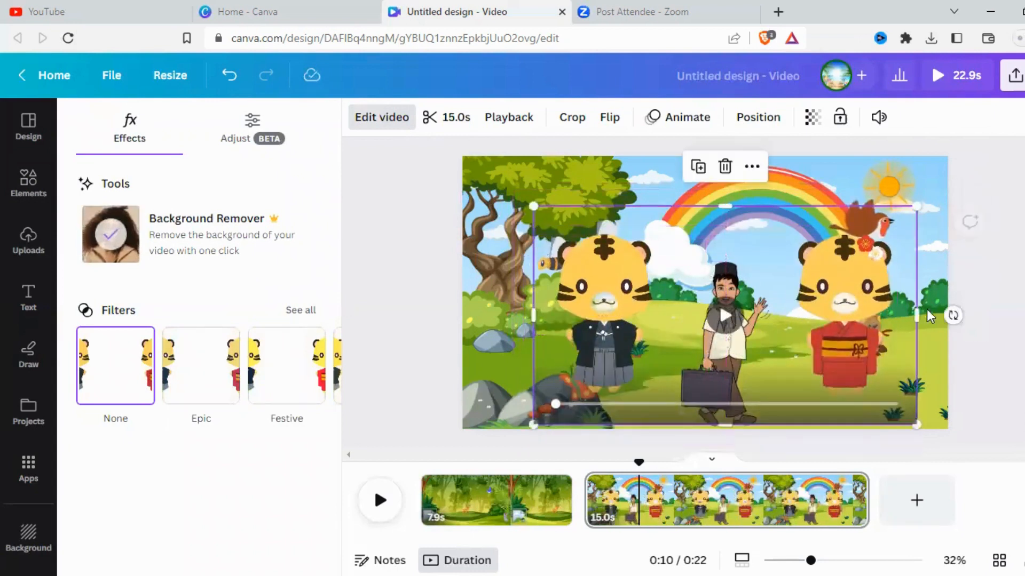
drag(916, 315, 825, 367)
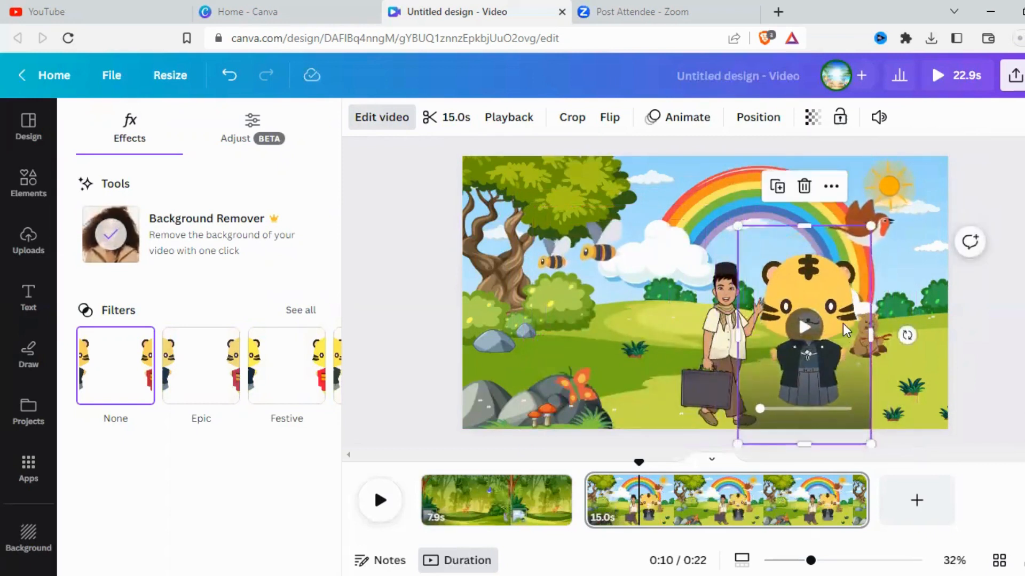
drag(811, 444, 817, 422)
drag(828, 354, 841, 363)
Delete the man with the suitcase and move the tiger to the middle of the meadow.
click(730, 325)
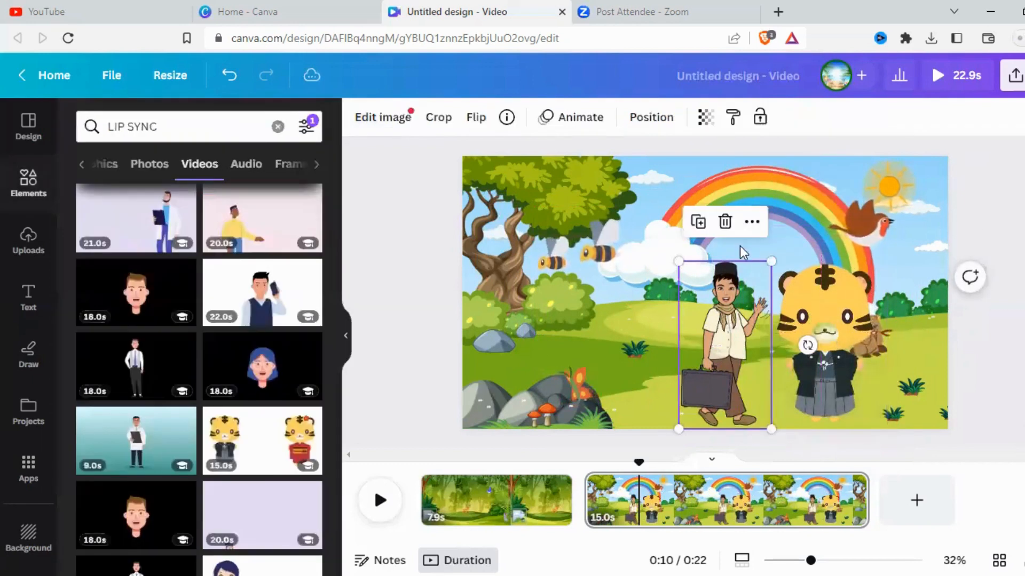
click(724, 221)
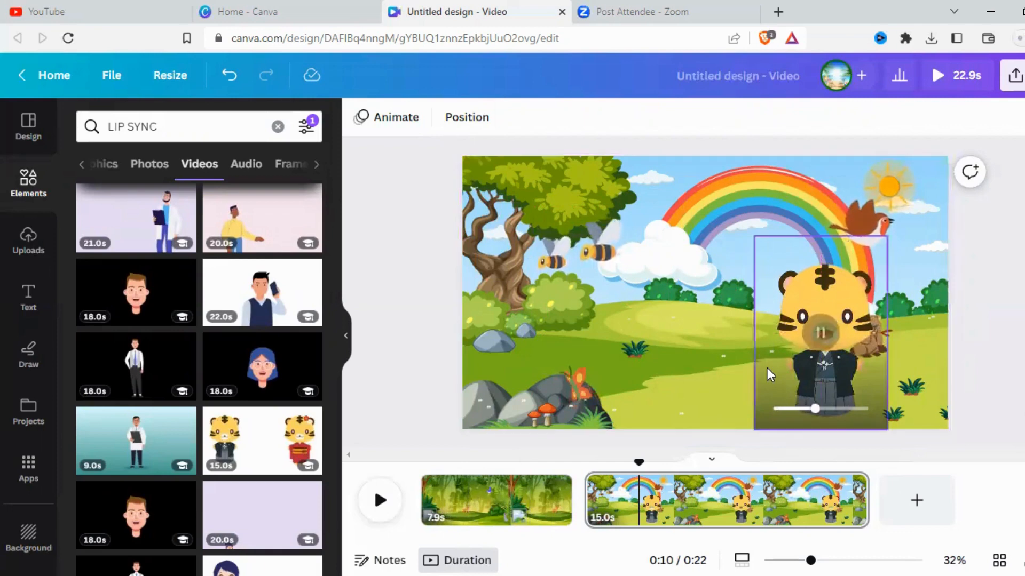
drag(766, 368, 652, 360)
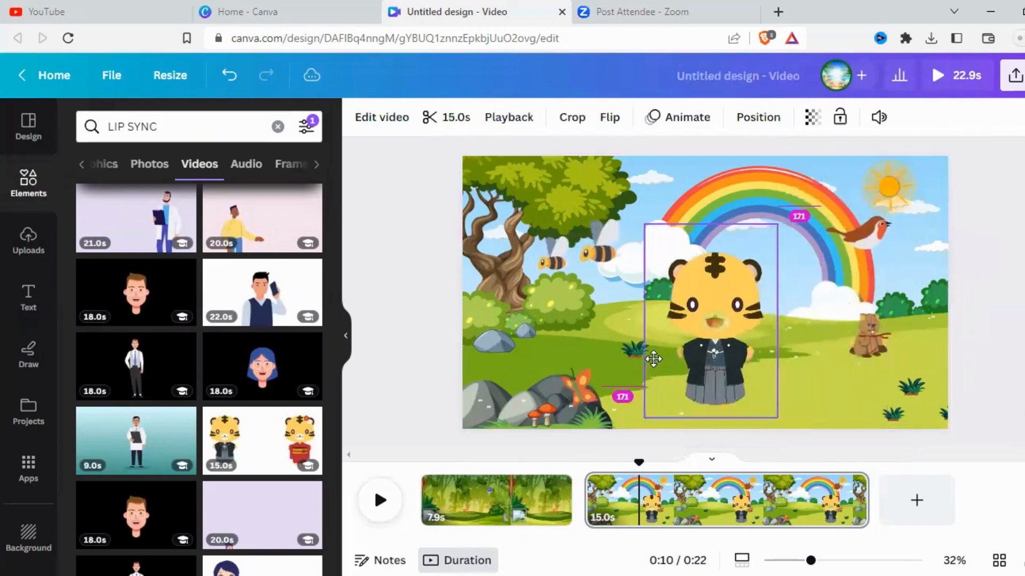
click(780, 396)
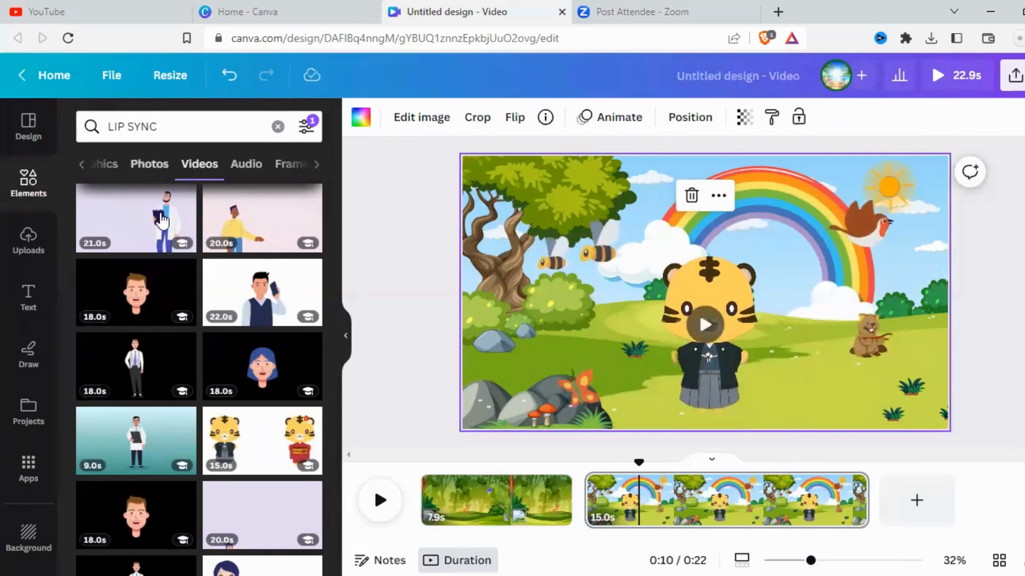
Browse more lip sync videos, select the jungle scene and play the video from there.
scroll(167, 313, down, 8)
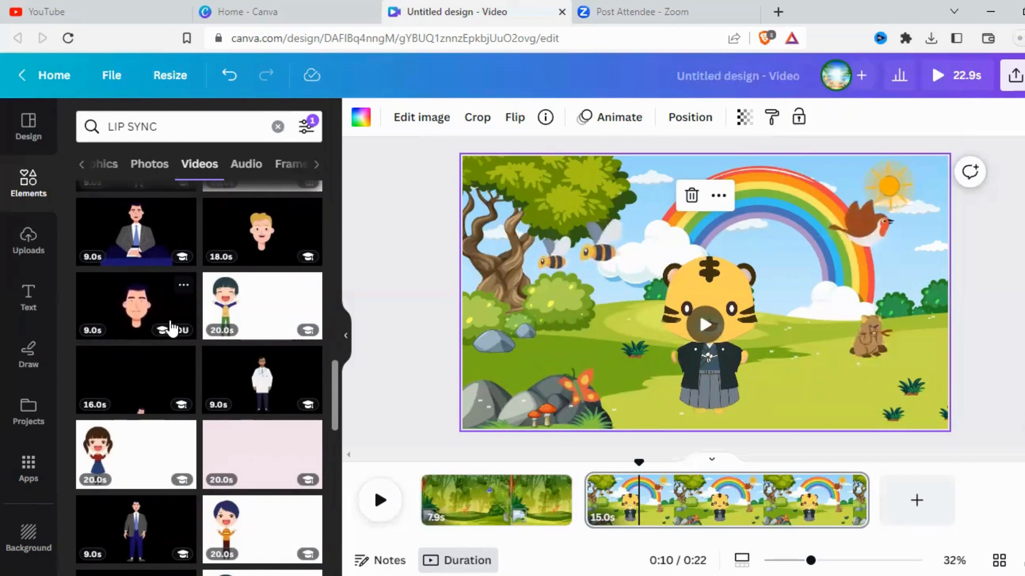
click(422, 291)
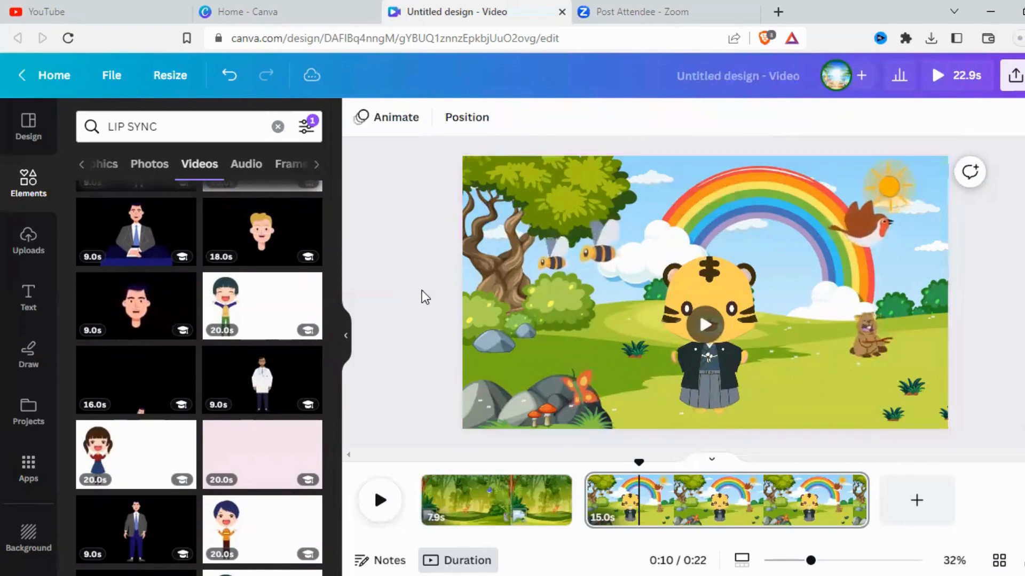
click(441, 507)
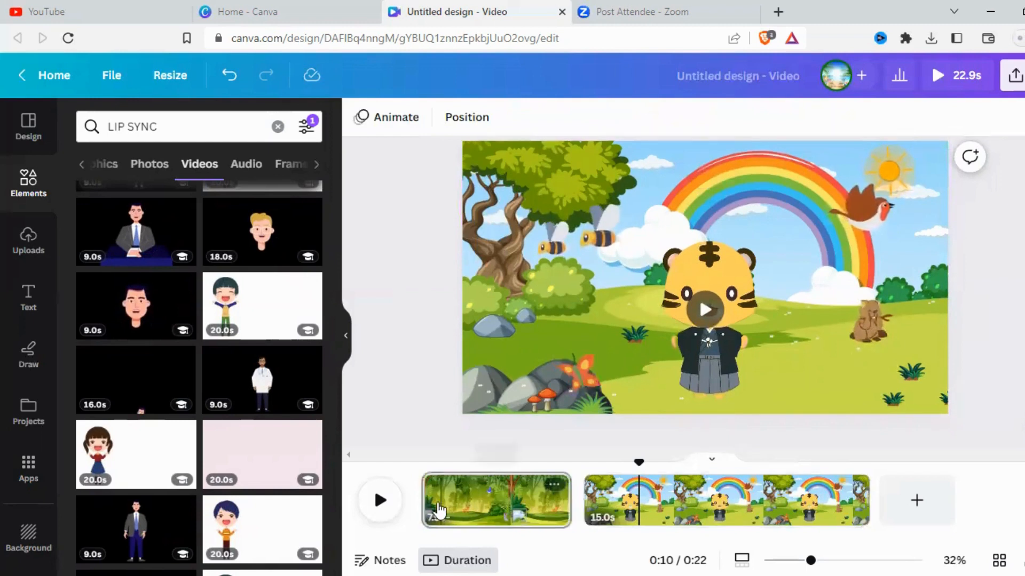
click(380, 505)
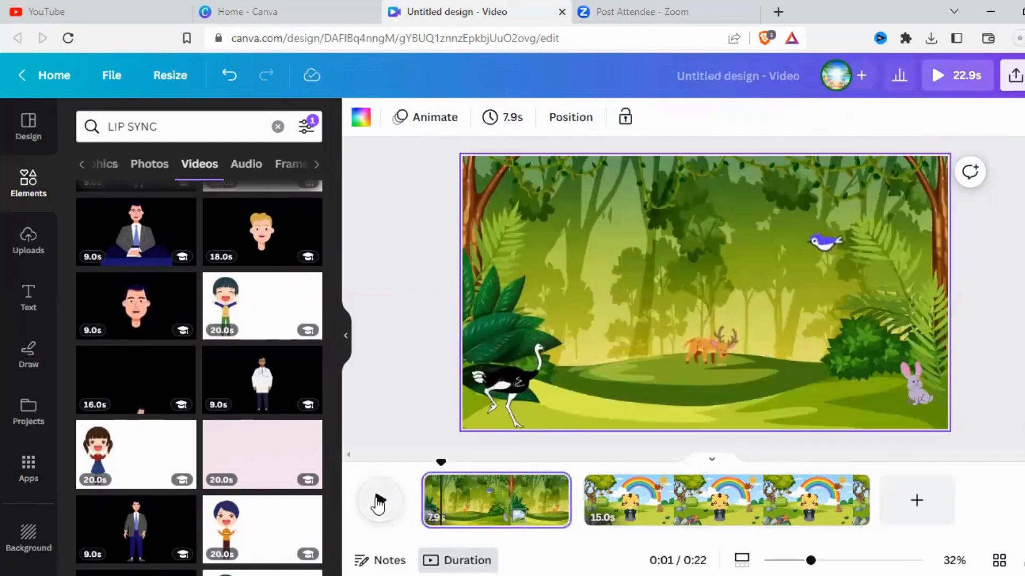